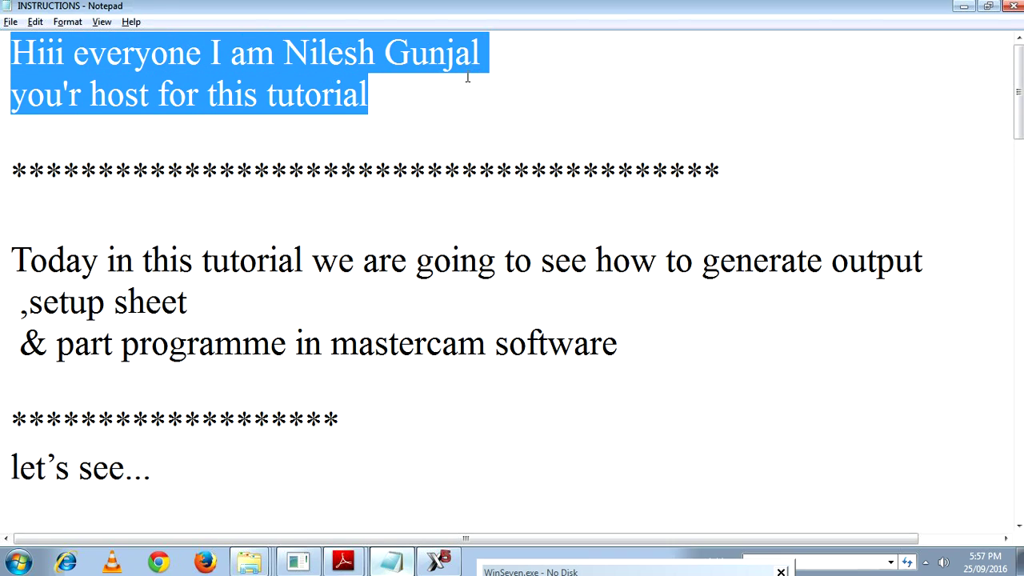
# - Highlight the intro lines on output, the setup sheet and the part programme, then switch to Mastercam Mill
pyautogui.moveTo(7, 103); pyautogui.dragTo(395, 111)
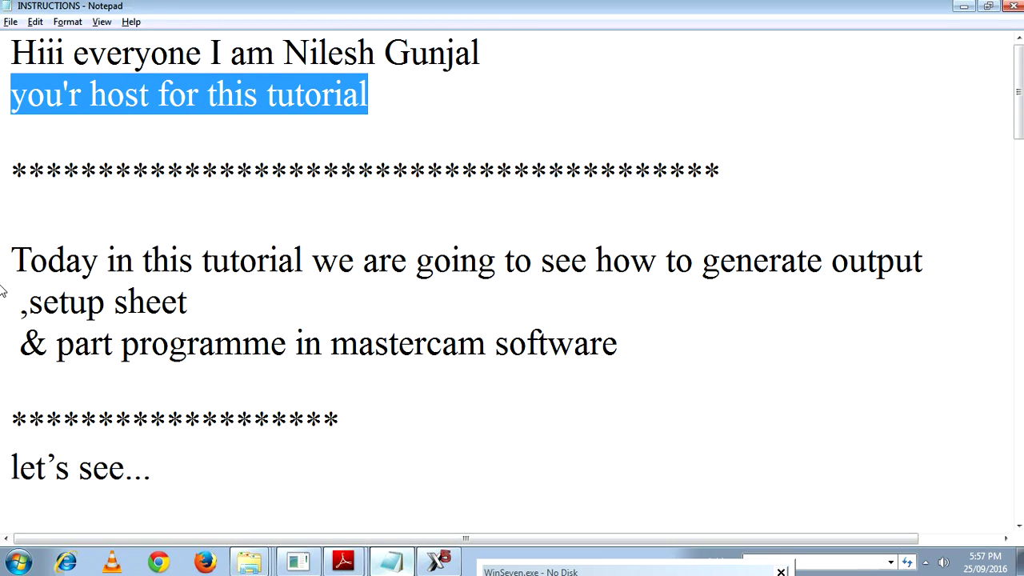
pyautogui.moveTo(11, 260); pyautogui.dragTo(928, 263)
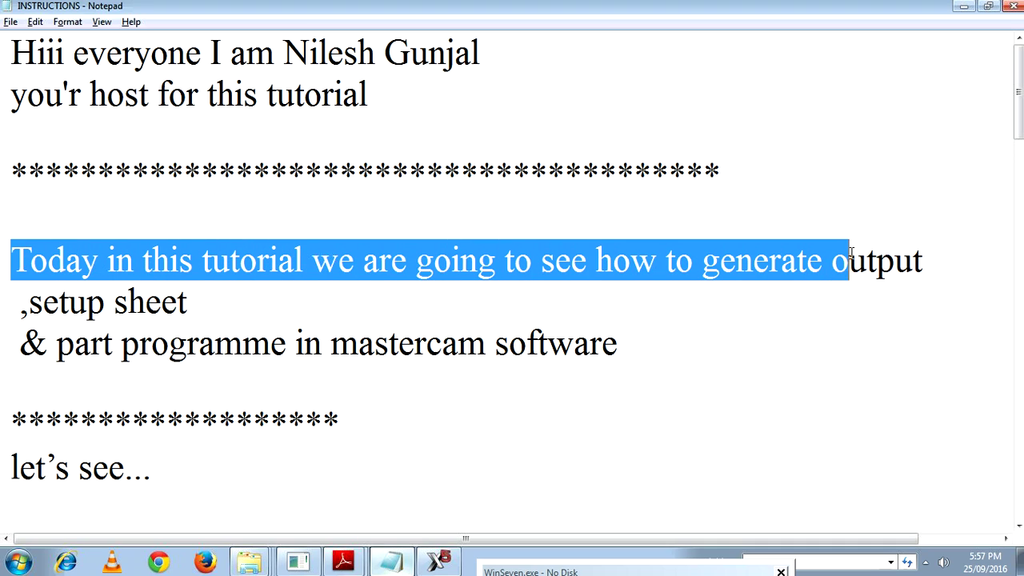
pyautogui.moveTo(29, 302); pyautogui.dragTo(216, 295)
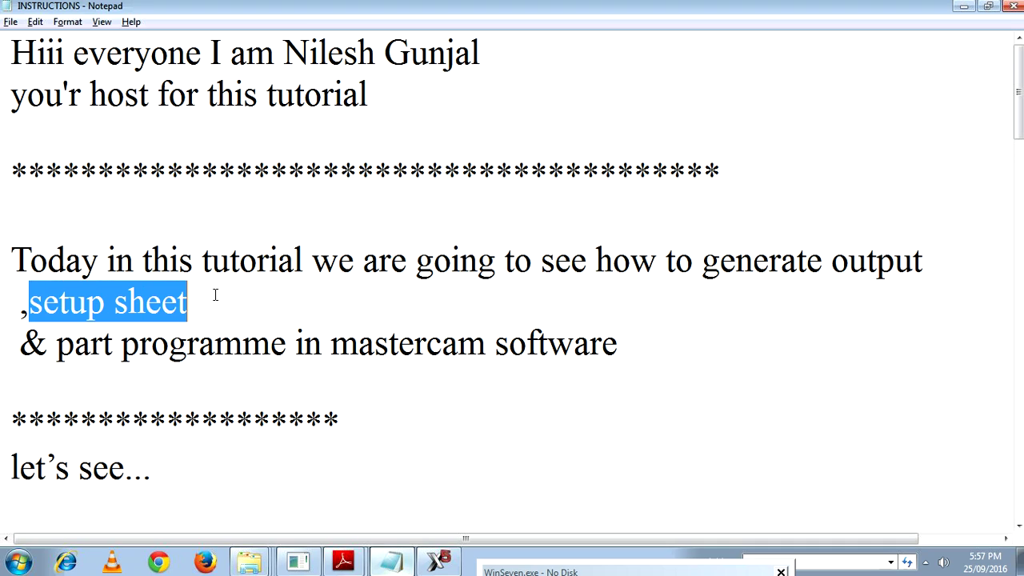
pyautogui.moveTo(26, 353); pyautogui.dragTo(631, 346)
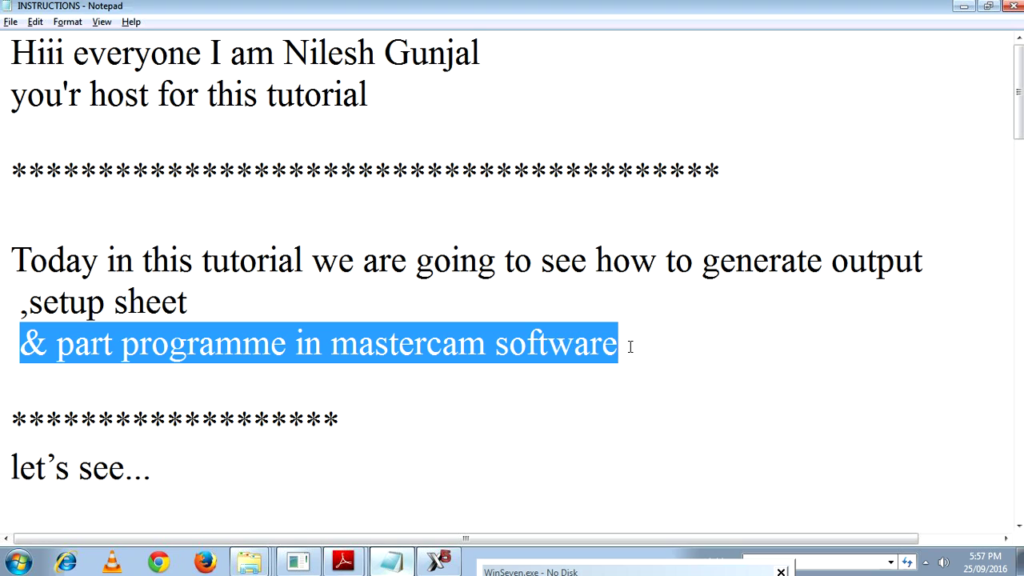
pyautogui.moveTo(9, 470); pyautogui.dragTo(160, 469)
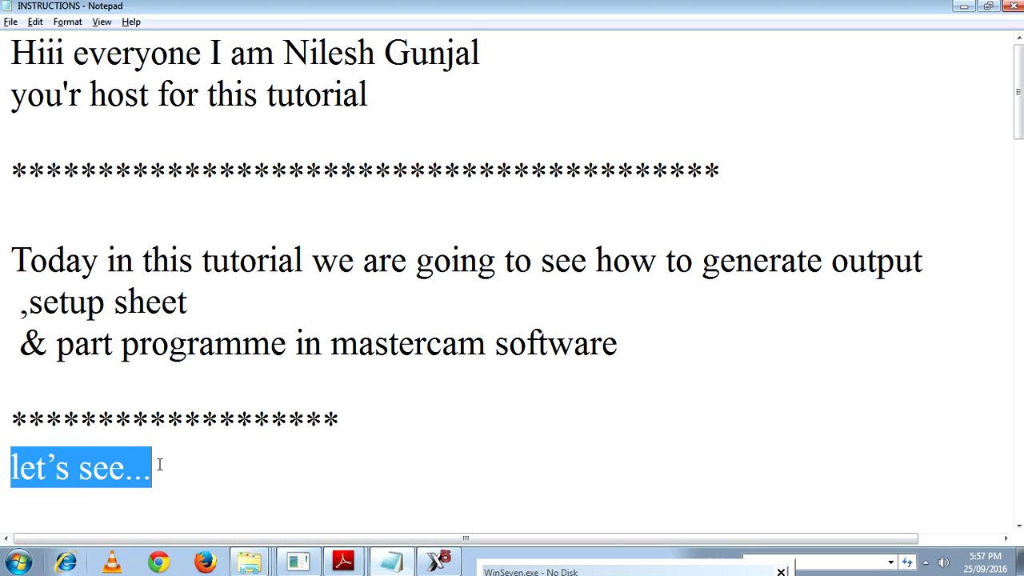
pyautogui.click(439, 565)
# - Orbit the view and hide the toolpath display so only the part shows
pyautogui.scroll(-3, 390, 352)
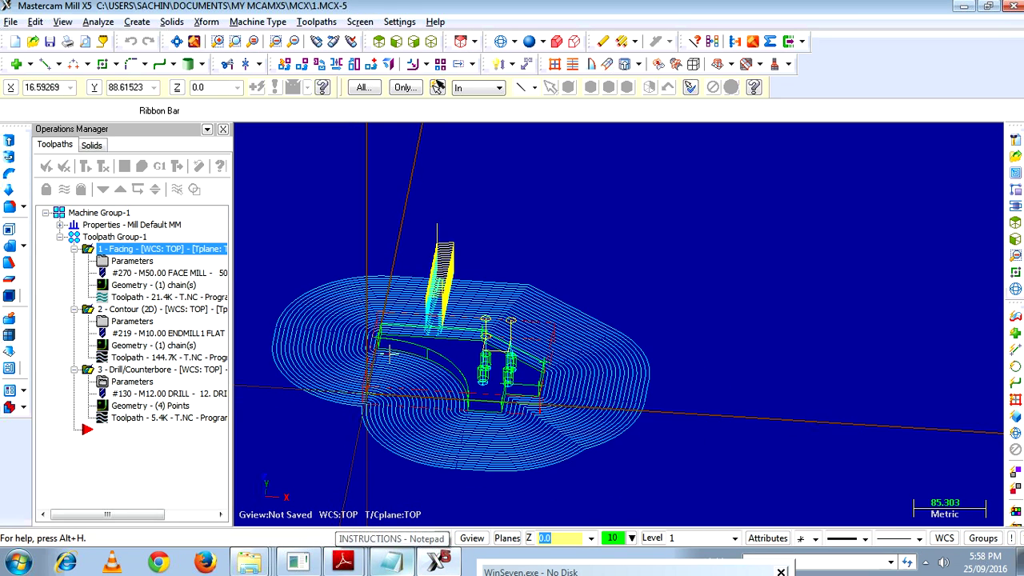
pyautogui.moveTo(390, 352); pyautogui.dragTo(480, 320, button='middle')
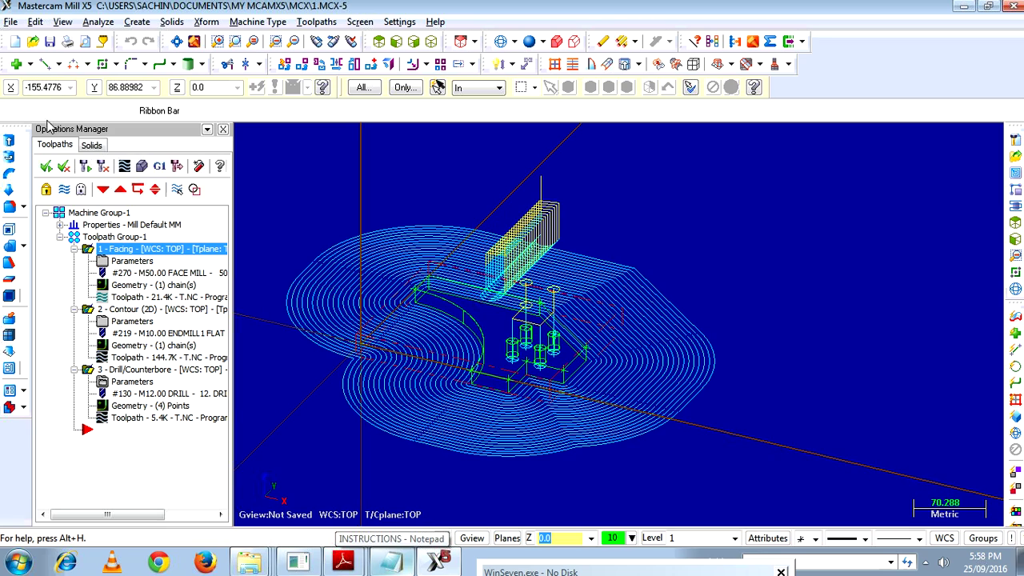
pyautogui.click(64, 189)
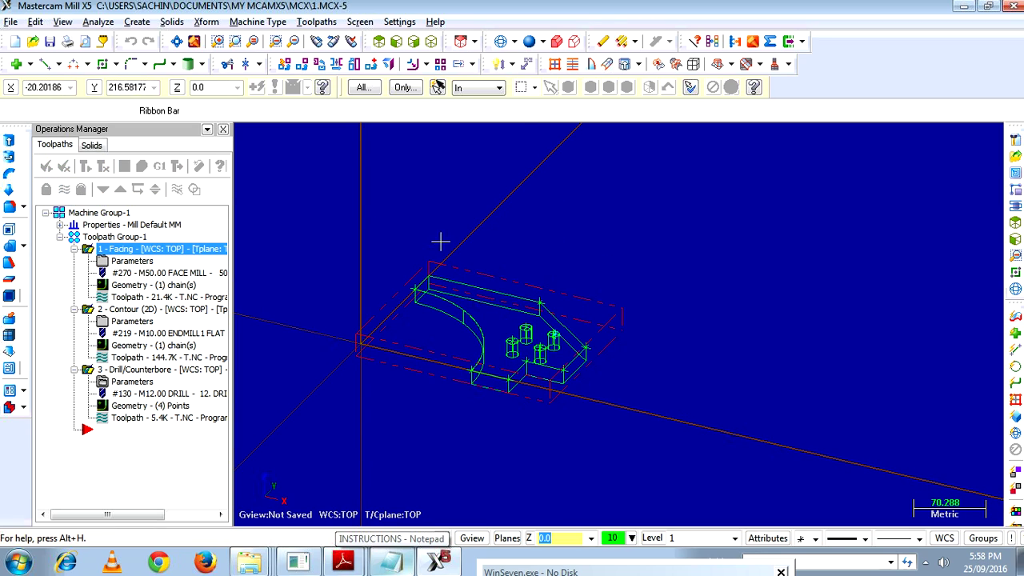
pyautogui.scroll(3, 440, 241)
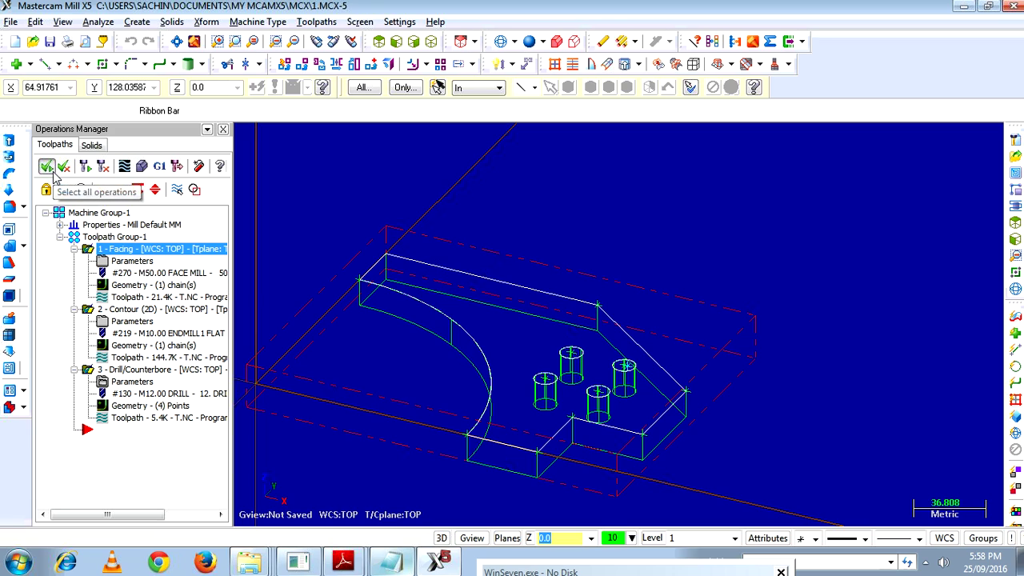
# - Select all three operations, regenerate them, and launch Verify on the green stock
pyautogui.click(52, 169)
pyautogui.click(85, 167)
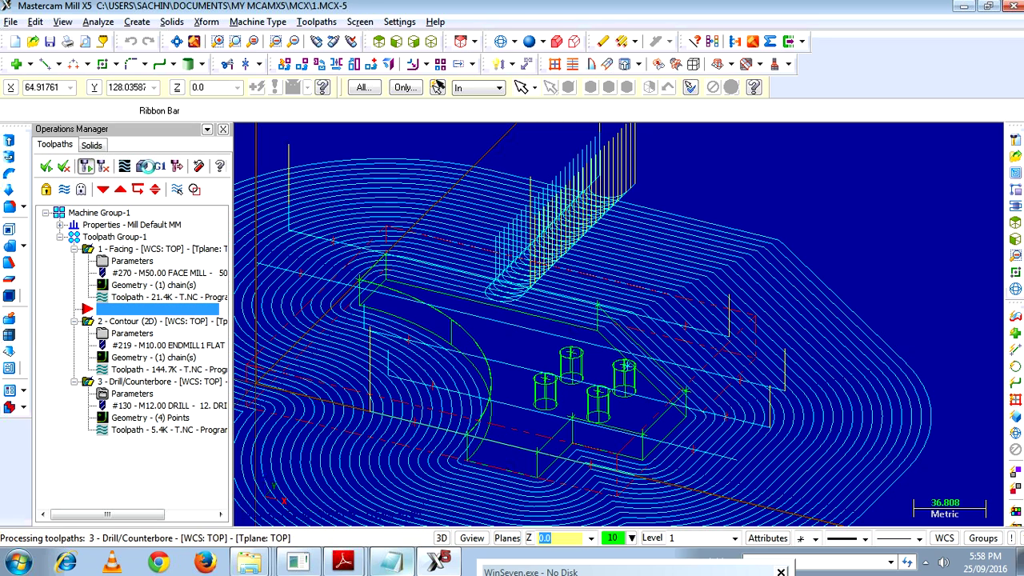
pyautogui.click(146, 165)
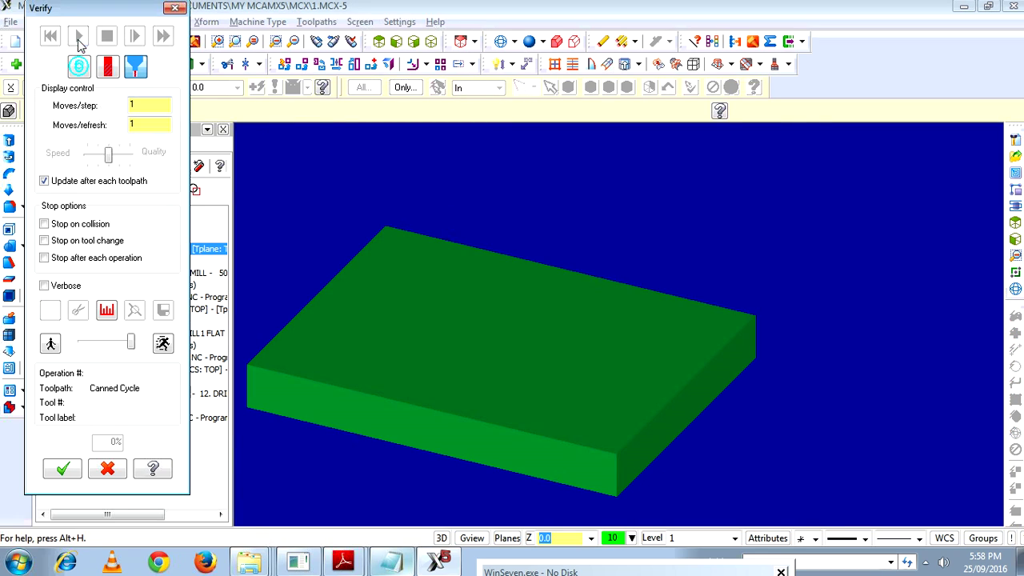
# - Play the facing, contour and drilling simulation while rotating and zooming, then cancel Verify
pyautogui.click(79, 37)
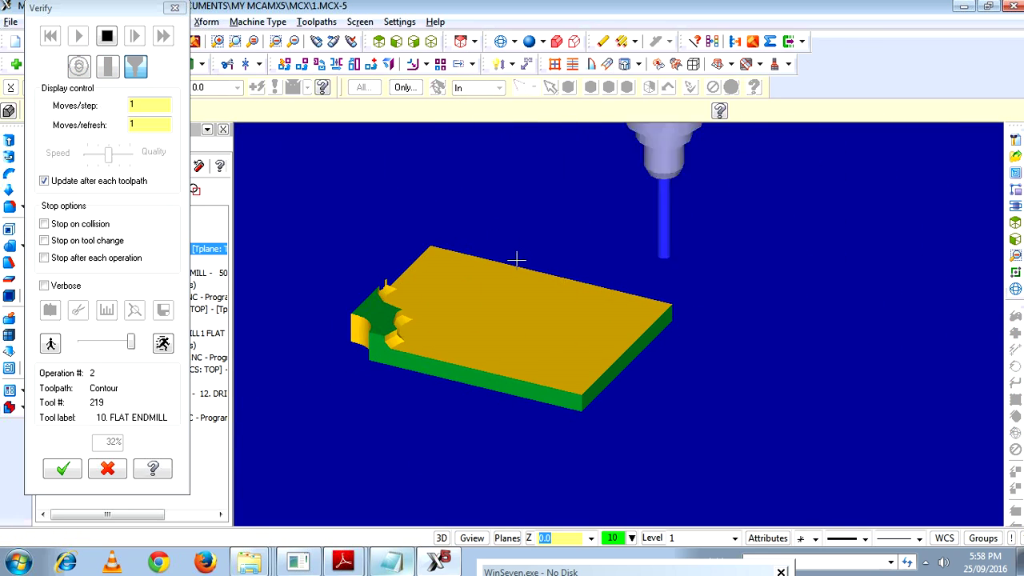
pyautogui.moveTo(516, 259); pyautogui.dragTo(467, 273, button='middle')
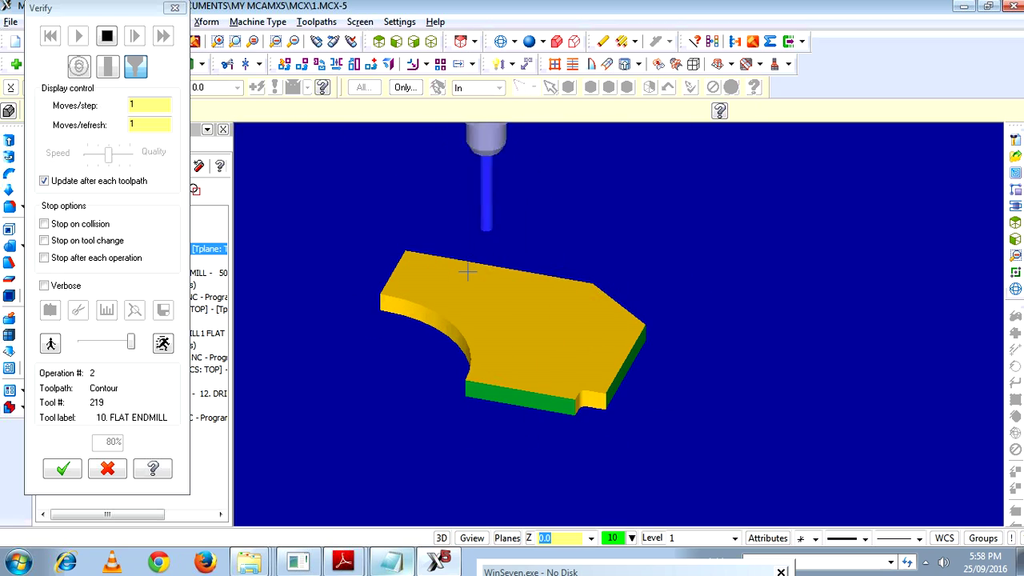
pyautogui.moveTo(468, 273); pyautogui.dragTo(486, 292, button='middle')
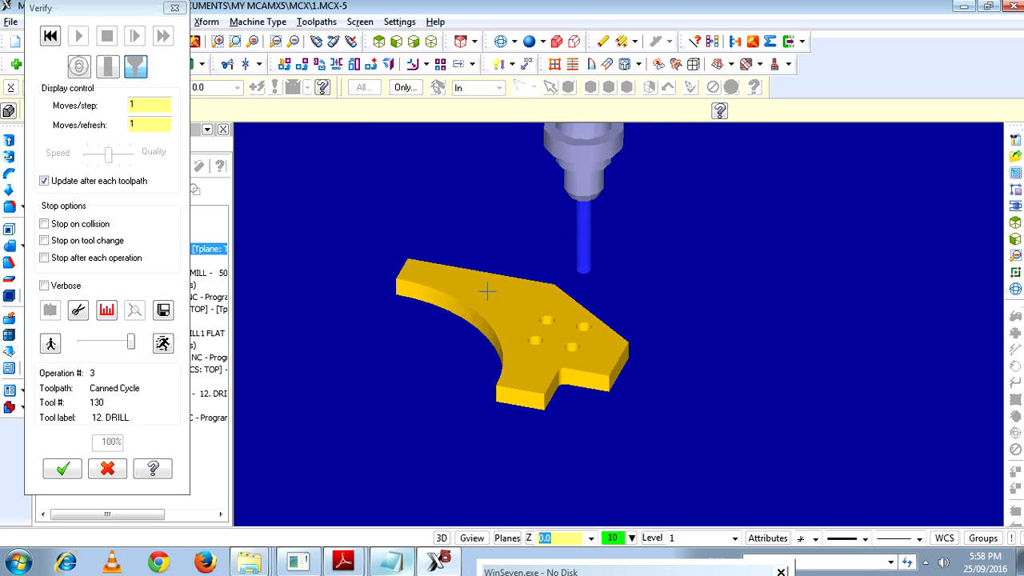
pyautogui.scroll(1, 487, 292)
pyautogui.scroll(1, 496, 297)
pyautogui.scroll(1, 504, 303)
pyautogui.scroll(2, 513, 307)
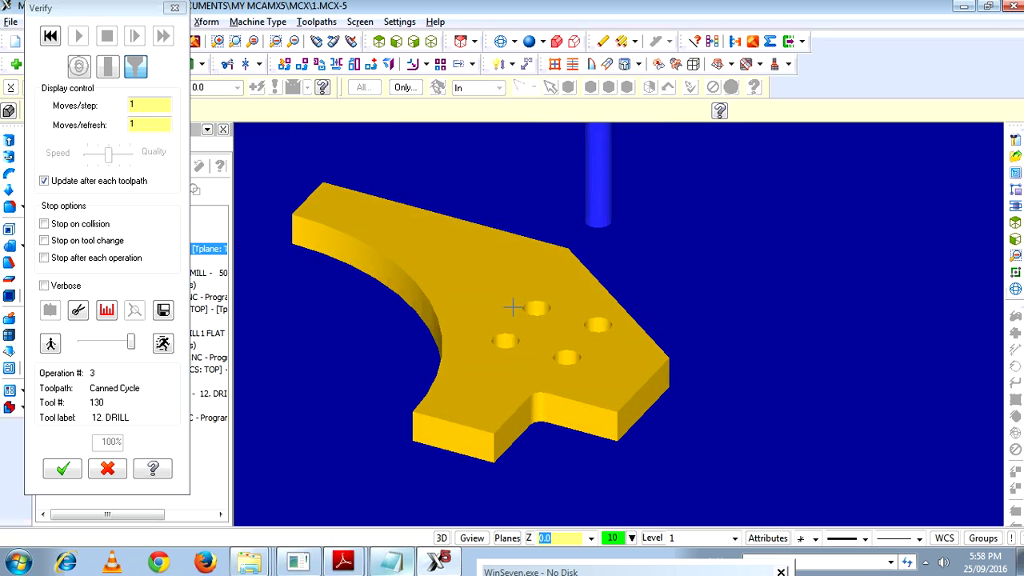
pyautogui.moveTo(513, 307)
pyautogui.mouseDown(button='middle')
pyautogui.moveTo(538, 319)
pyautogui.moveTo(256, 331)
pyautogui.mouseUp(button='middle')
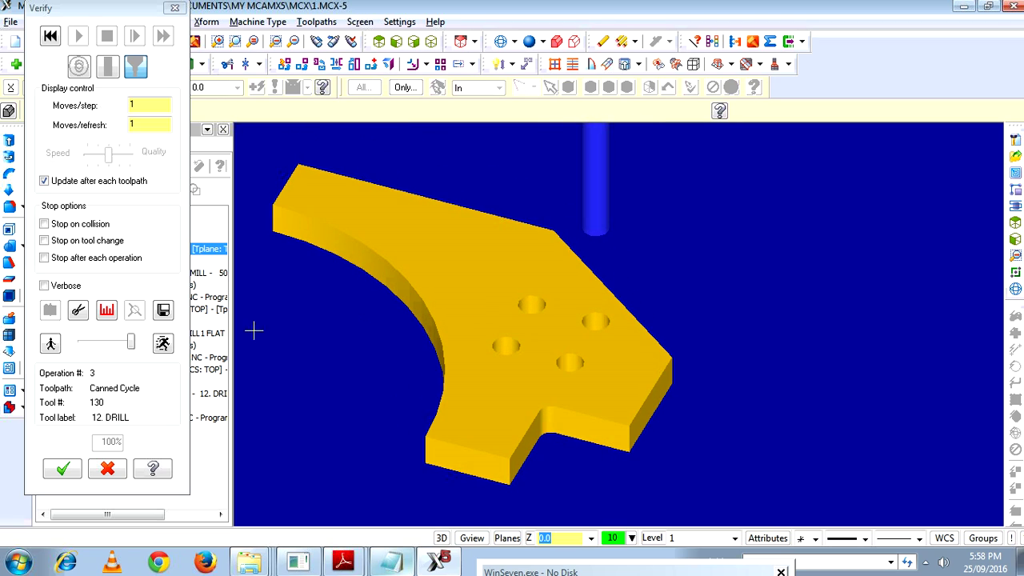
pyautogui.click(107, 470)
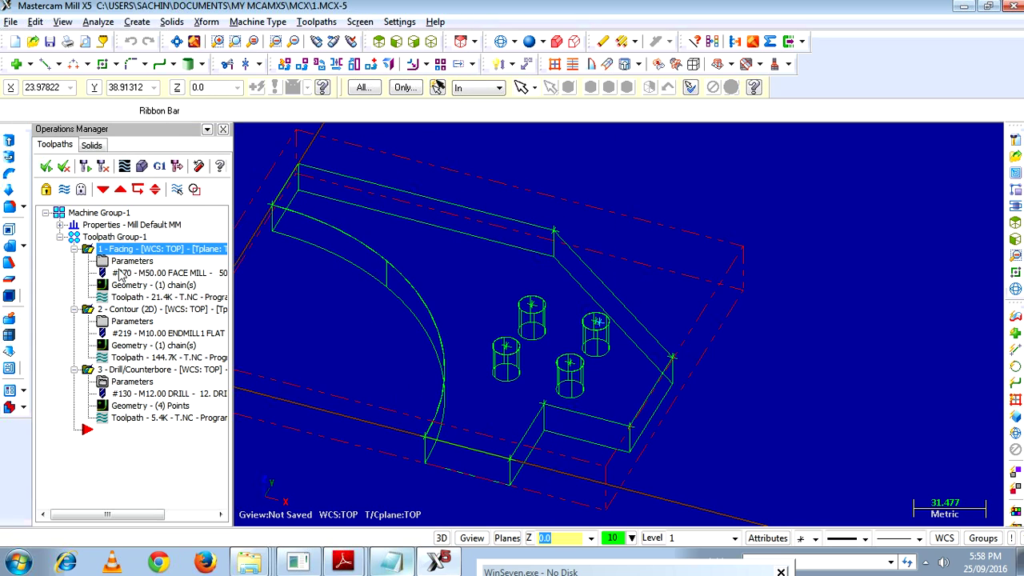
pyautogui.click(391, 562)
pyautogui.scroll(-3, 288, 354)
pyautogui.scroll(-1, 174, 304)
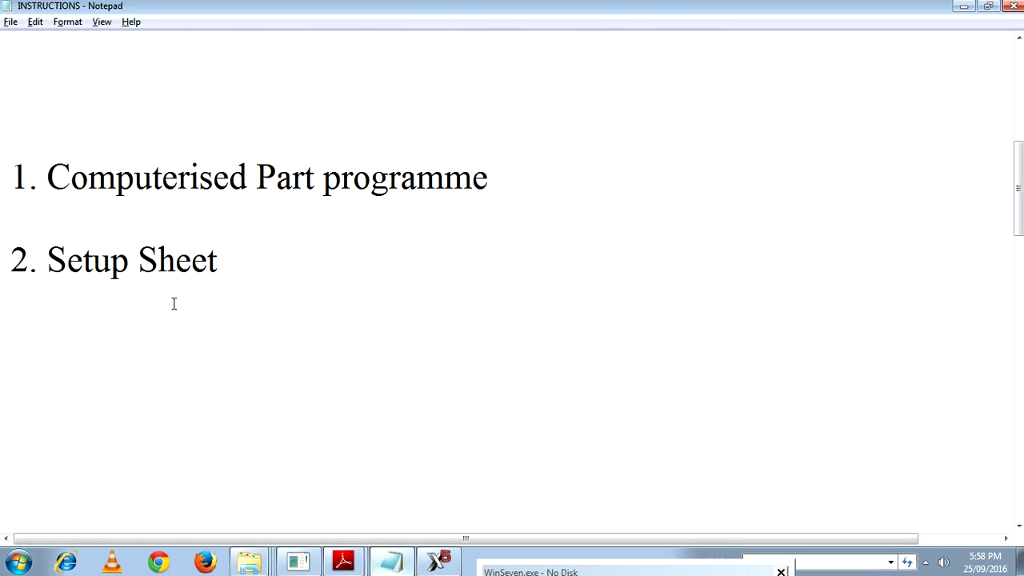
pyautogui.moveTo(11, 176); pyautogui.dragTo(550, 181)
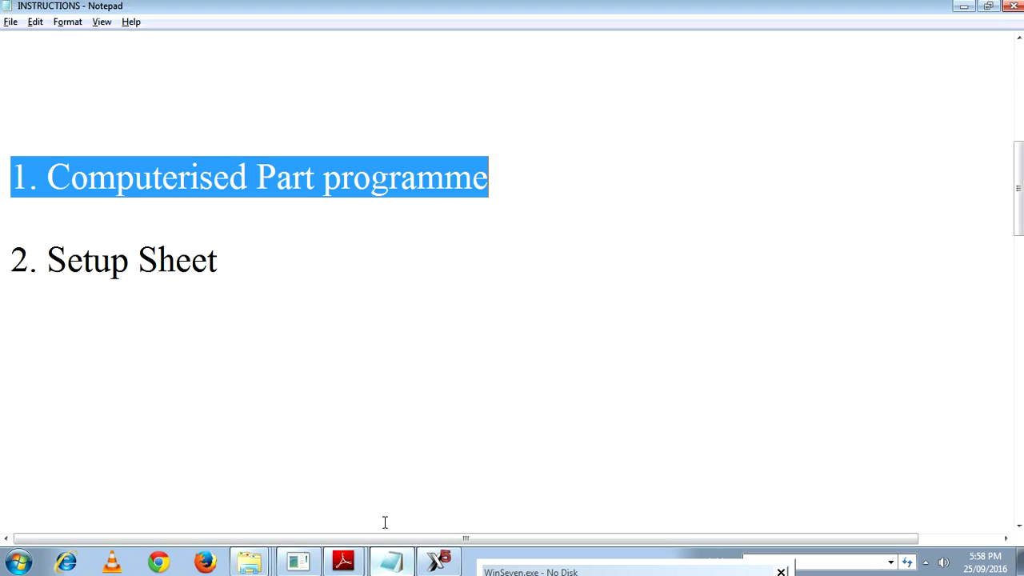
pyautogui.click(427, 566)
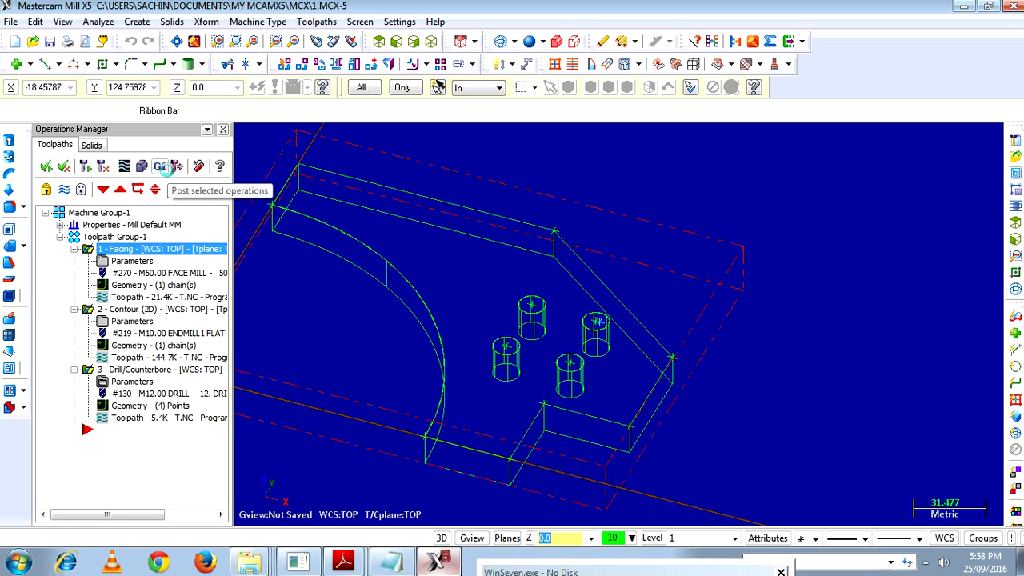
# - Post the three selected operations with default settings and save the NC file as prog_1
pyautogui.click(164, 168)
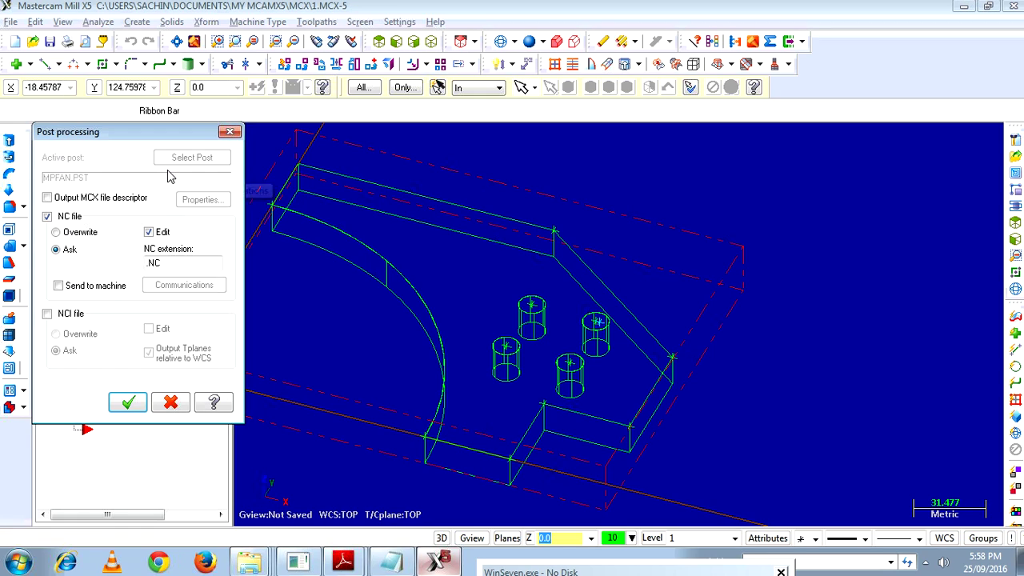
pyautogui.click(128, 404)
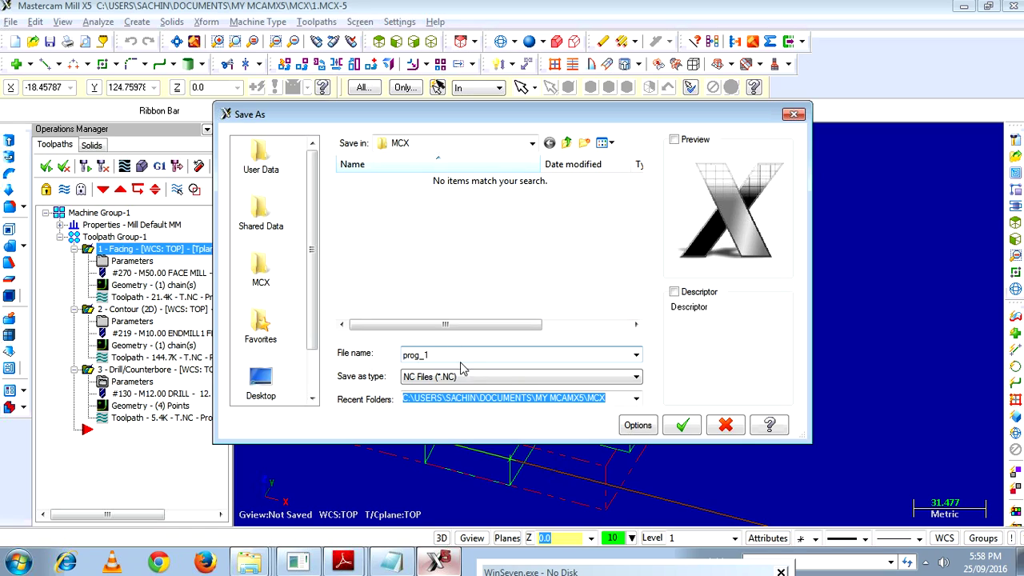
pyautogui.click(680, 426)
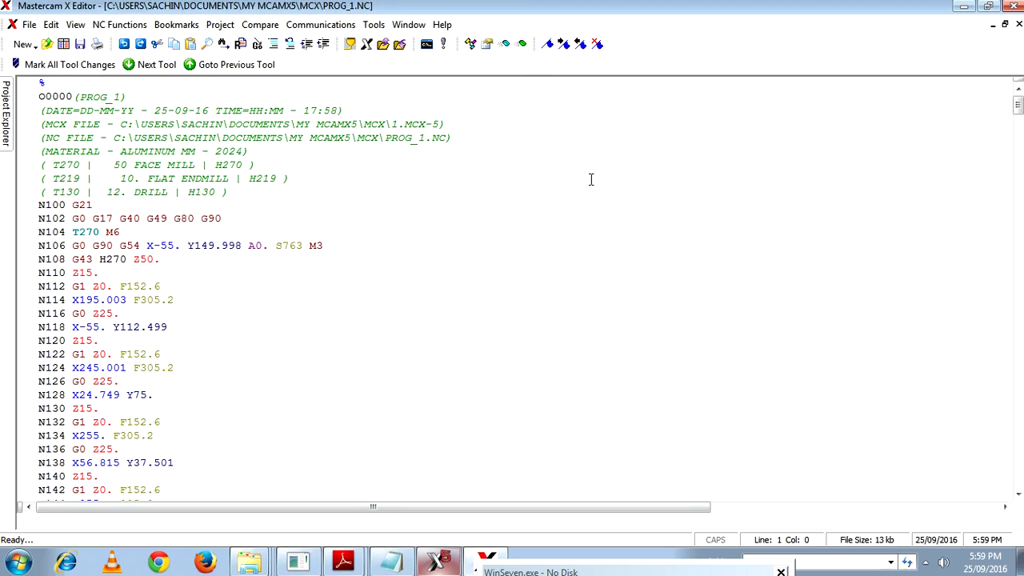
# - Inspect line N102 and the NC FILE and DATE header lines of PROG_1.NC
pyautogui.click(397, 218)
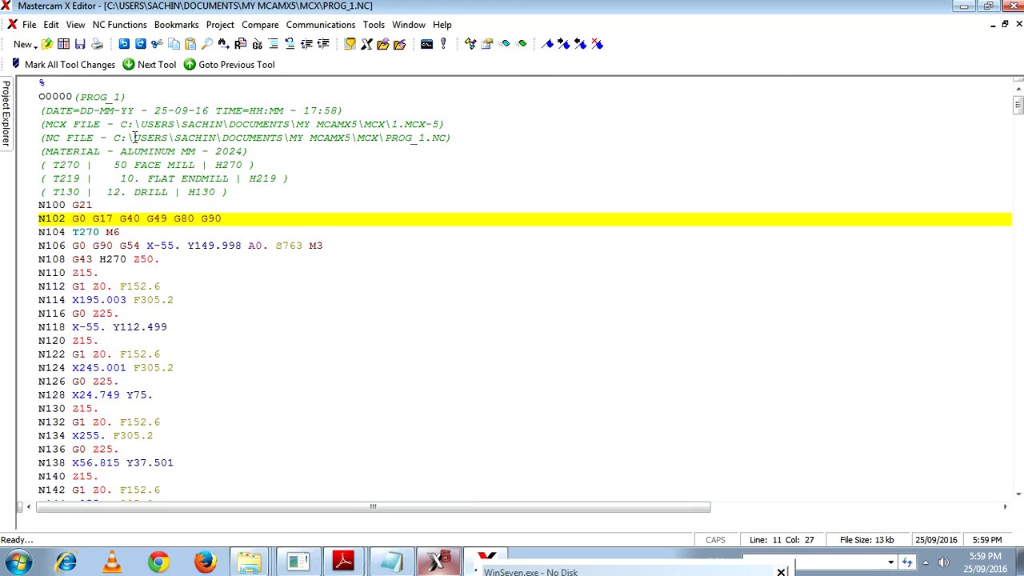
pyautogui.click(102, 138)
pyautogui.click(66, 112)
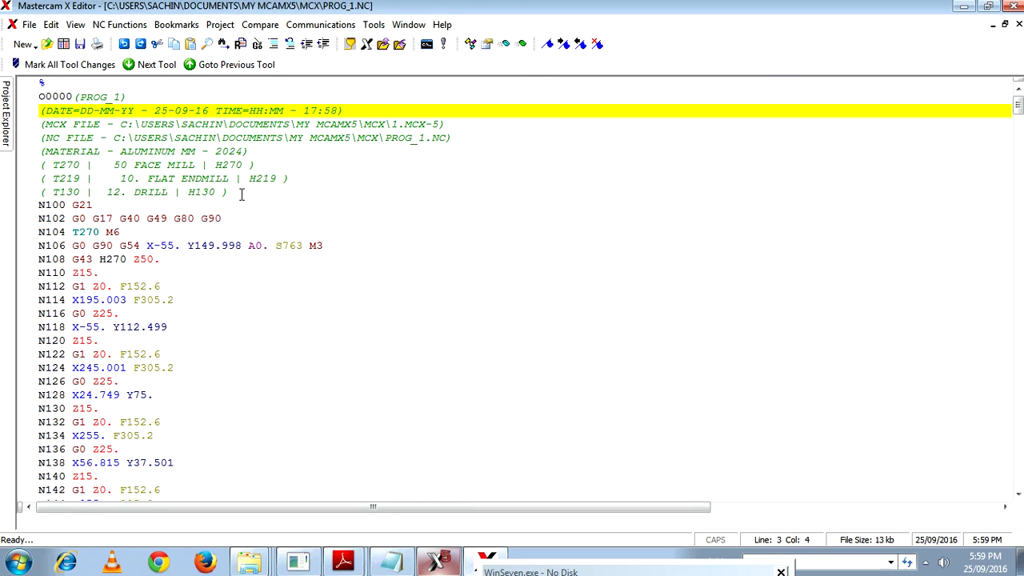
# - Scroll to the program end and highlight the M30 and G91 G28 Z0. lines
pyautogui.scroll(-1, 241, 195)
pyautogui.scroll(-1, 241, 195)
pyautogui.scroll(-1, 241, 195)
pyautogui.scroll(-1, 241, 194)
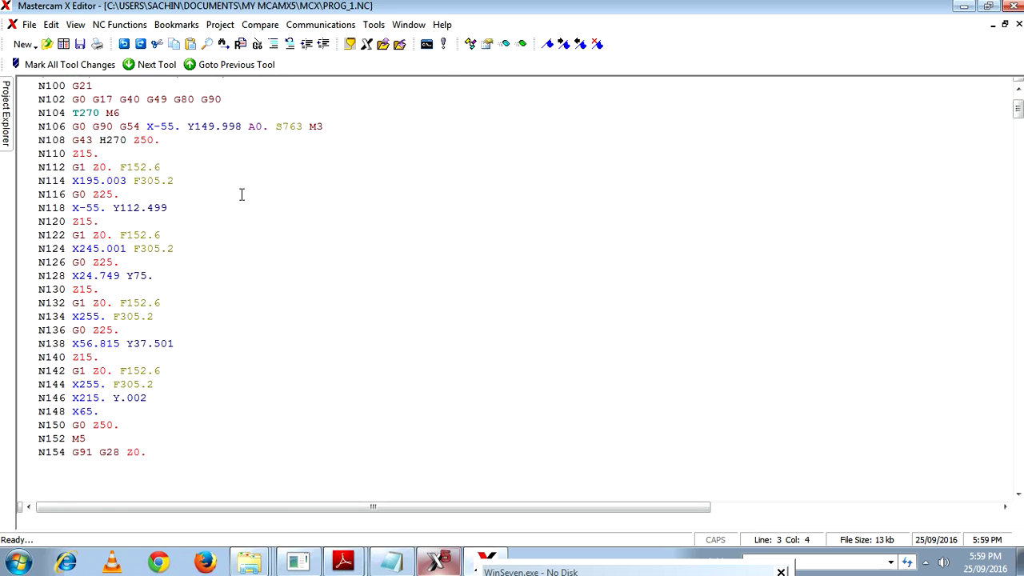
pyautogui.scroll(-3, 240, 194)
pyautogui.scroll(-3, 241, 195)
pyautogui.scroll(-4, 240, 194)
pyautogui.scroll(-5, 241, 195)
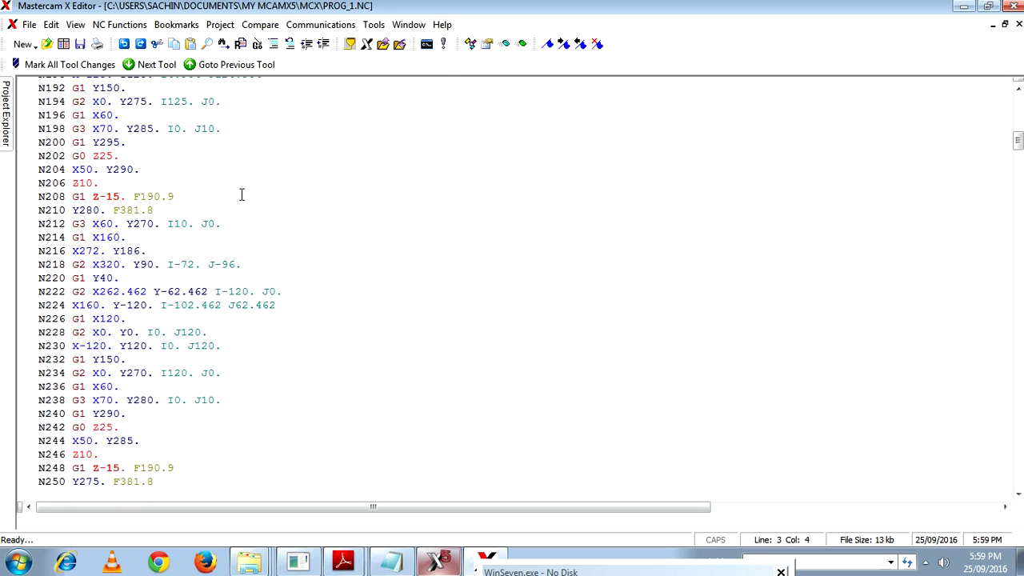
pyautogui.scroll(-4, 241, 195)
pyautogui.moveTo(1017, 148); pyautogui.dragTo(1017, 476)
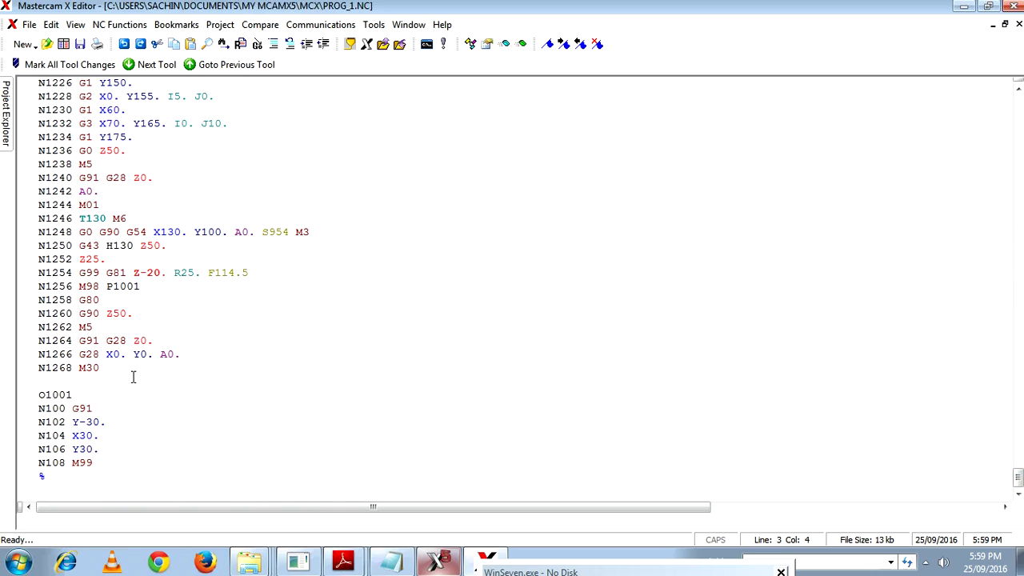
pyautogui.moveTo(110, 365)
pyautogui.mouseDown()
pyautogui.moveTo(22, 368)
pyautogui.moveTo(182, 354)
pyautogui.mouseUp()
pyautogui.moveTo(78, 340); pyautogui.dragTo(160, 342)
# - Move up from line N1260 and jump back to the top of the program
pyautogui.click(193, 319)
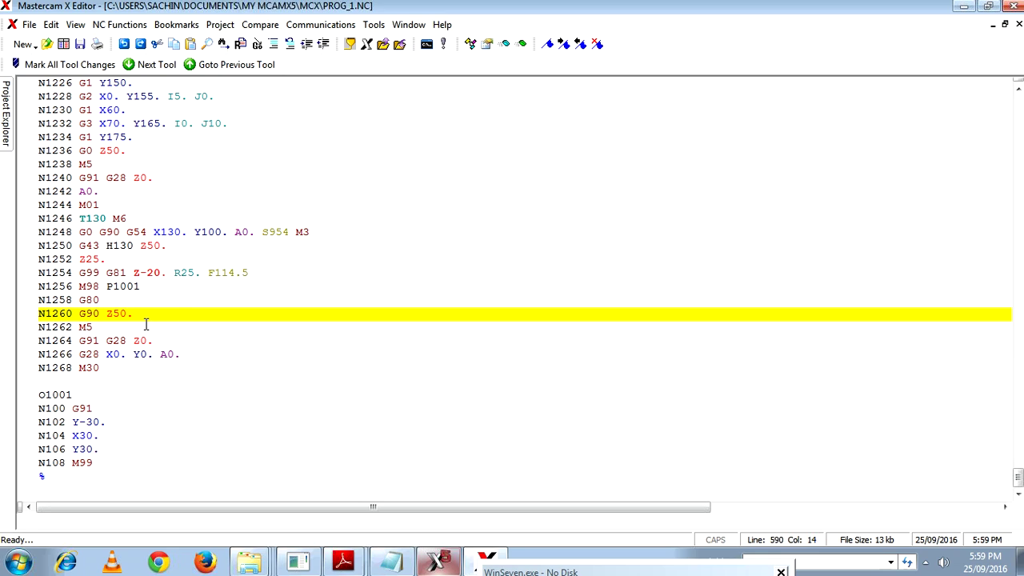
pyautogui.scroll(1, 148, 327)
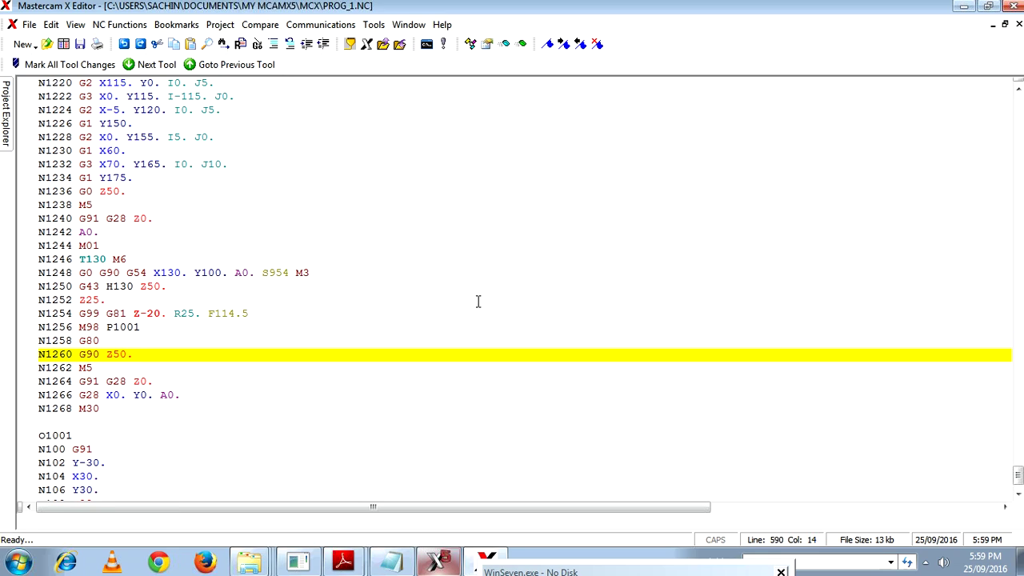
pyautogui.moveTo(100, 245); pyautogui.dragTo(60, 246)
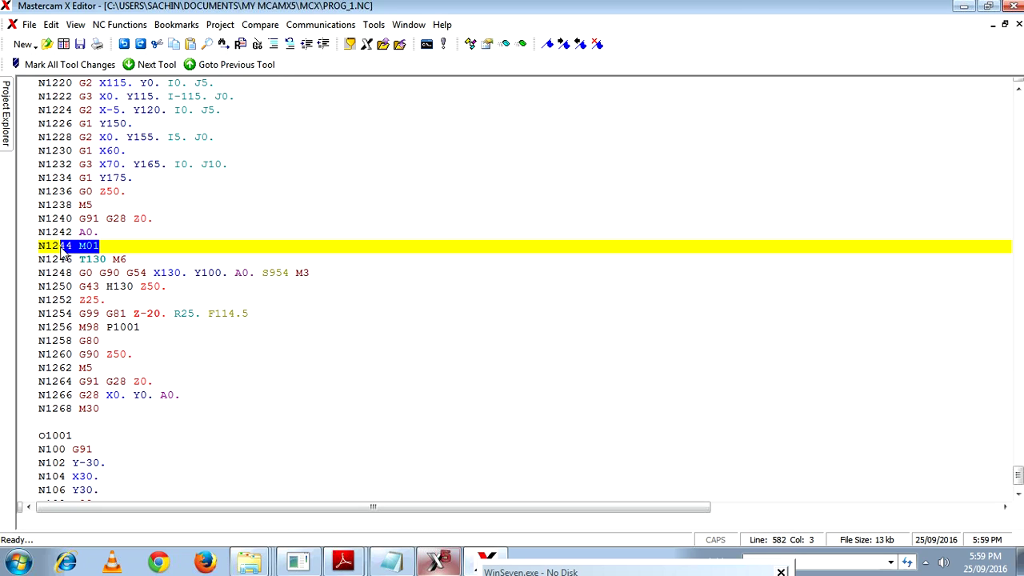
pyautogui.scroll(5, 292, 316)
pyautogui.scroll(4, 295, 308)
pyautogui.scroll(1, 295, 308)
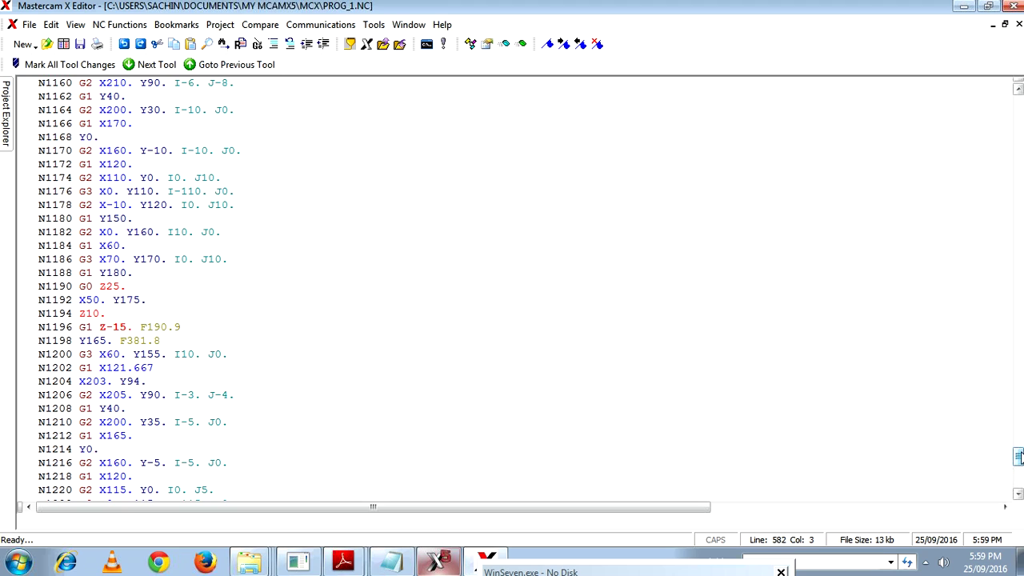
pyautogui.moveTo(1017, 456)
pyautogui.mouseDown()
pyautogui.moveTo(1018, 269)
pyautogui.moveTo(995, 92)
pyautogui.moveTo(943, 112)
pyautogui.mouseUp()
pyautogui.rightClick(1018, 352)
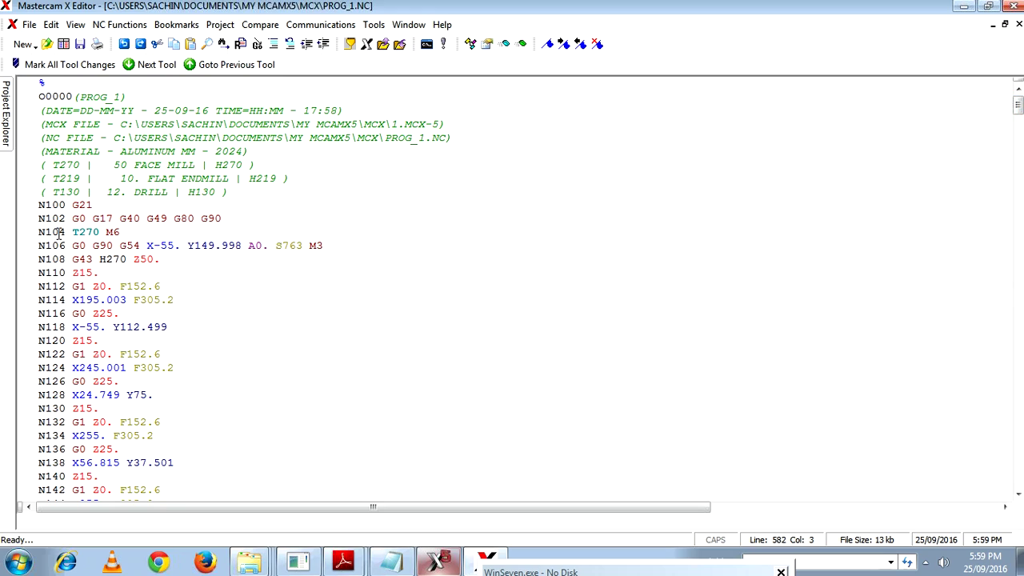
# - Check G90 on N106 and G43 on N108, then close the PROG_1.NC editor
pyautogui.doubleClick(102, 246)
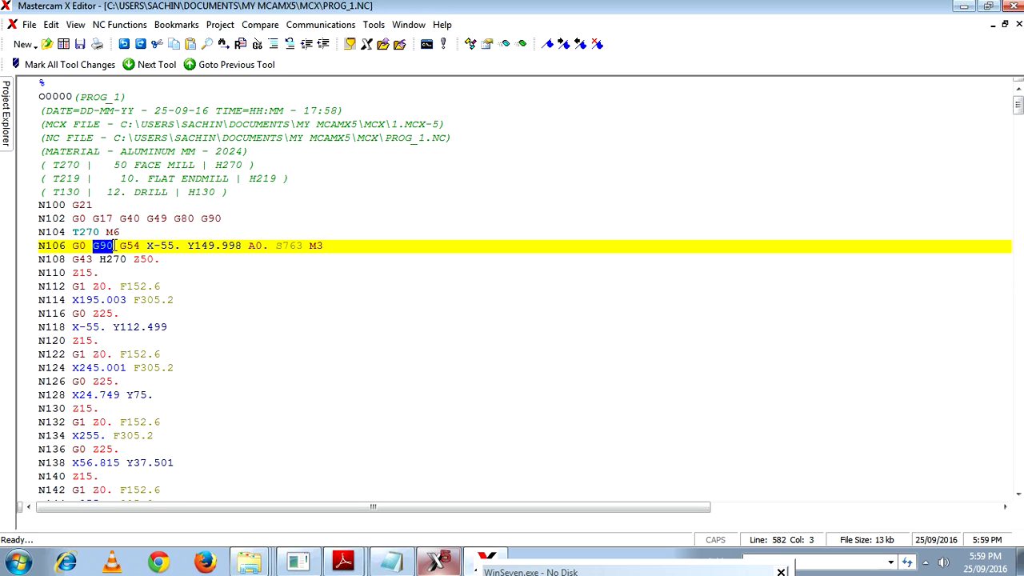
pyautogui.doubleClick(91, 259)
pyautogui.click(314, 326)
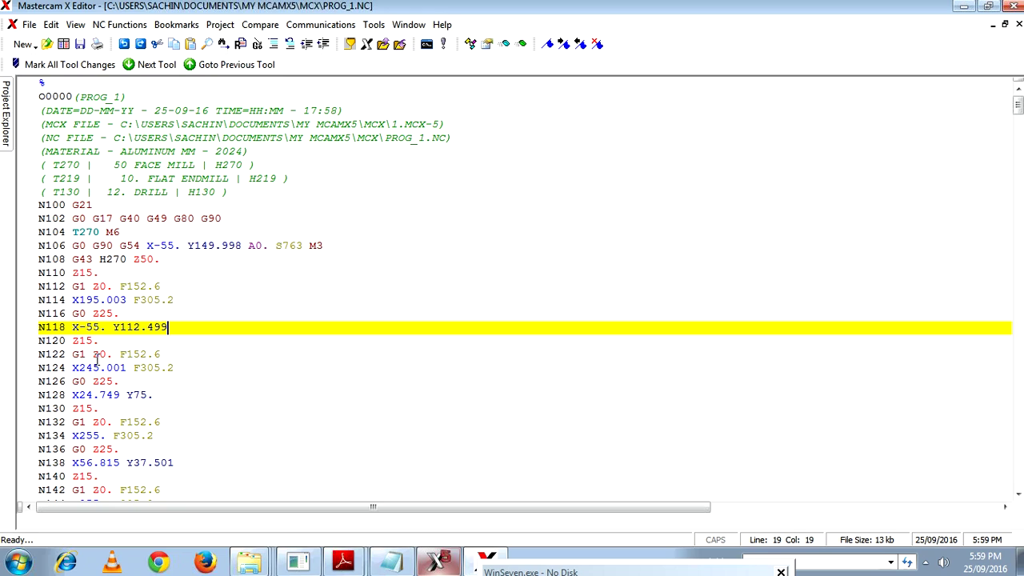
pyautogui.rightClick(884, 10)
pyautogui.click(1012, 7)
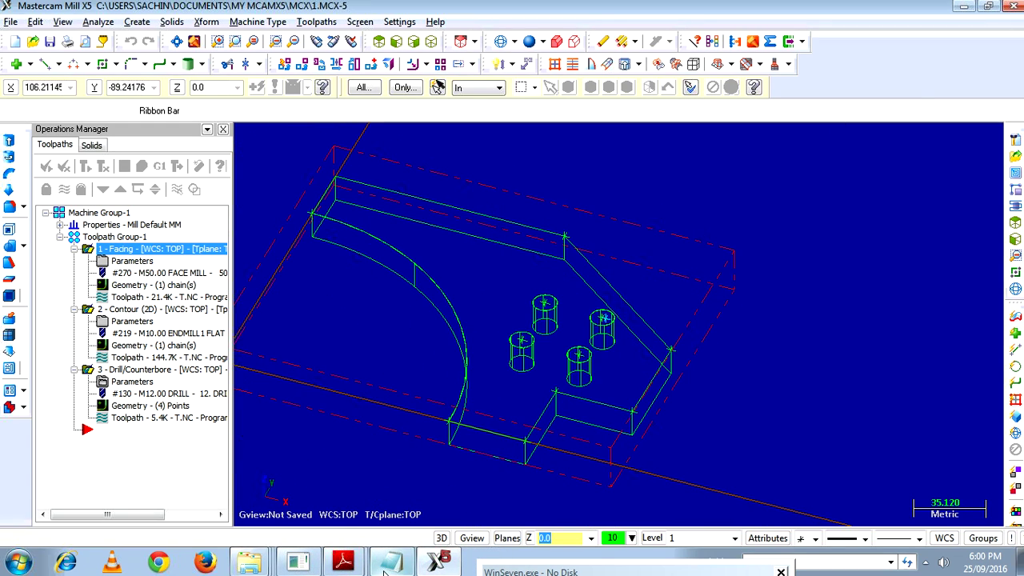
# - Read step 2, Setup Sheet, in Notepad, then open Setup Sheet from Machine Group-1
pyautogui.click(297, 562)
pyautogui.moveTo(8, 256); pyautogui.dragTo(251, 265)
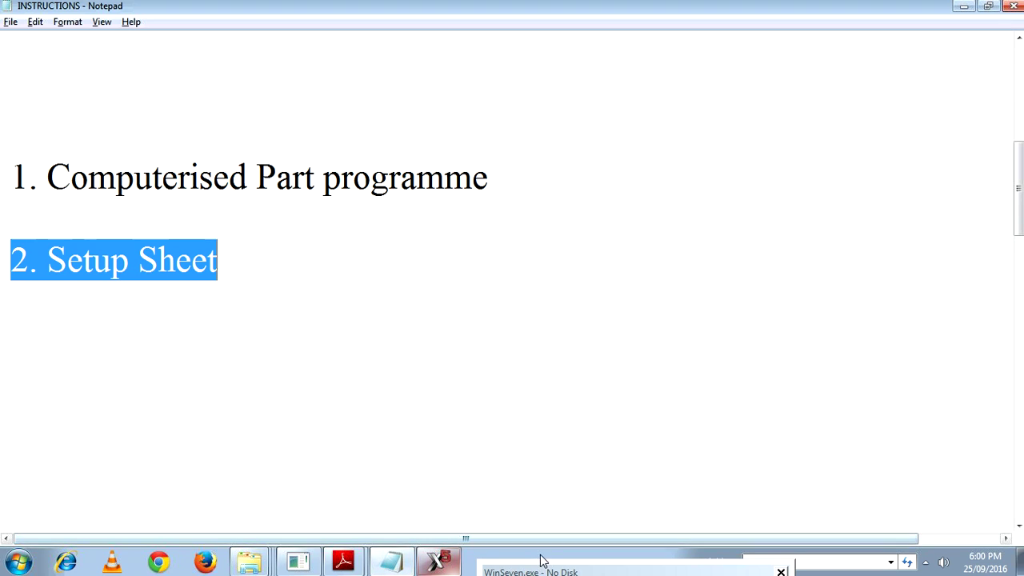
pyautogui.click(437, 562)
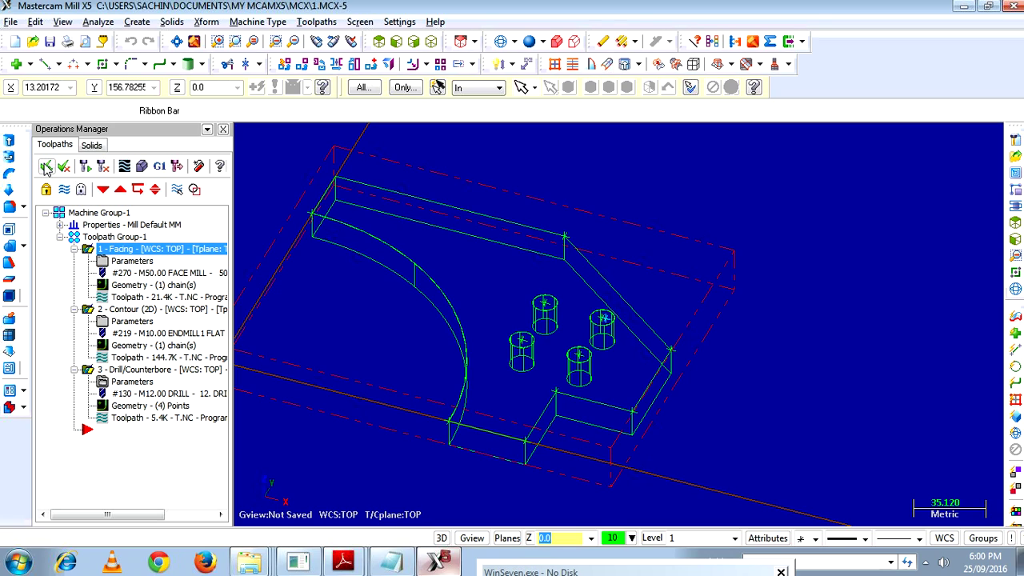
pyautogui.rightClick(72, 215)
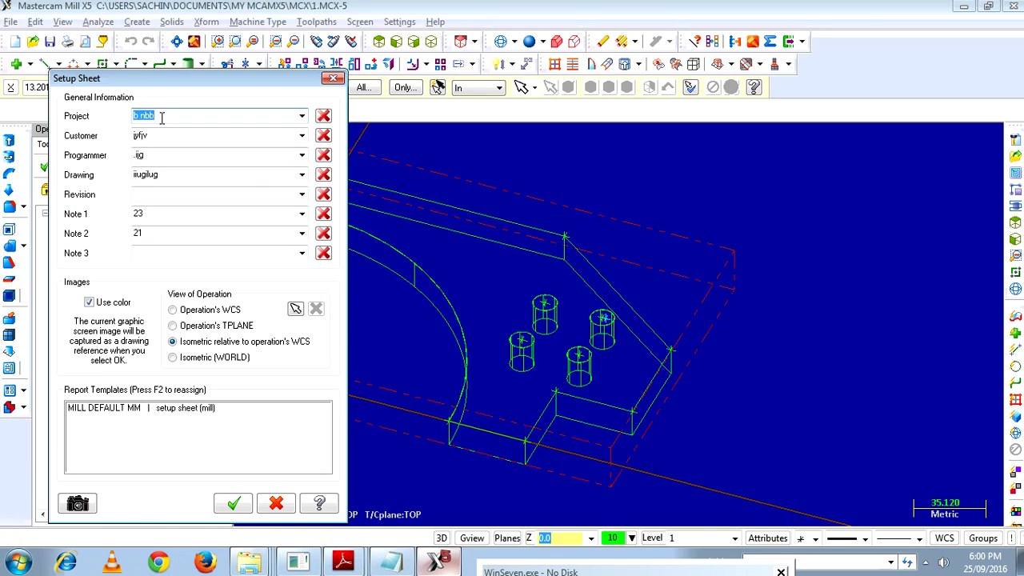
# - Set project to MIlling Part and customer to Students, and enter the programmer's name
pyautogui.press('BackSpace')
pyautogui.moveTo(174, 118); pyautogui.dragTo(156, 117)
pyautogui.press('BackSpace')
pyautogui.write('MIlling Part')
pyautogui.click(160, 135)
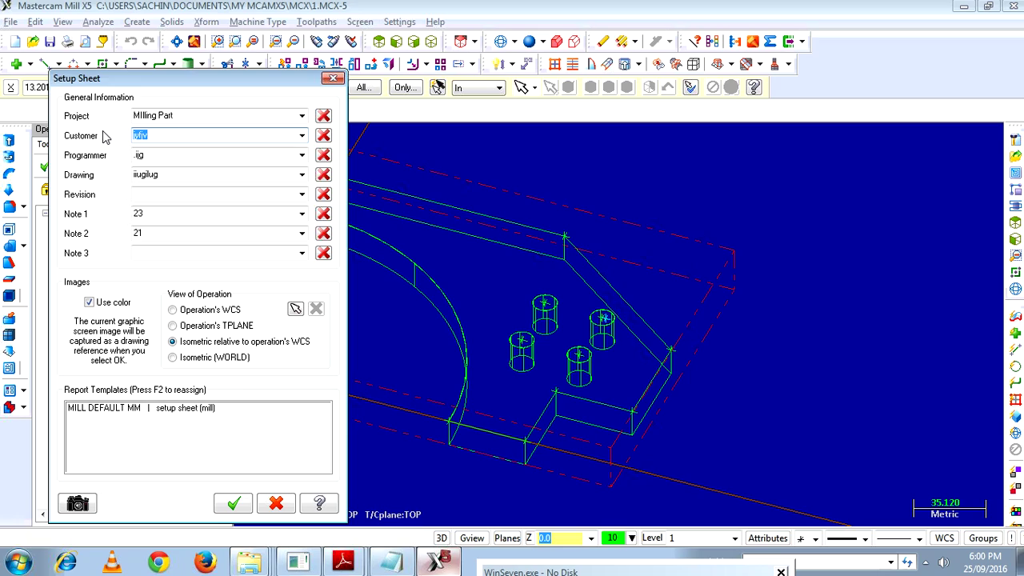
pyautogui.press('BackSpace')
pyautogui.write('Students')
pyautogui.press('Tab')
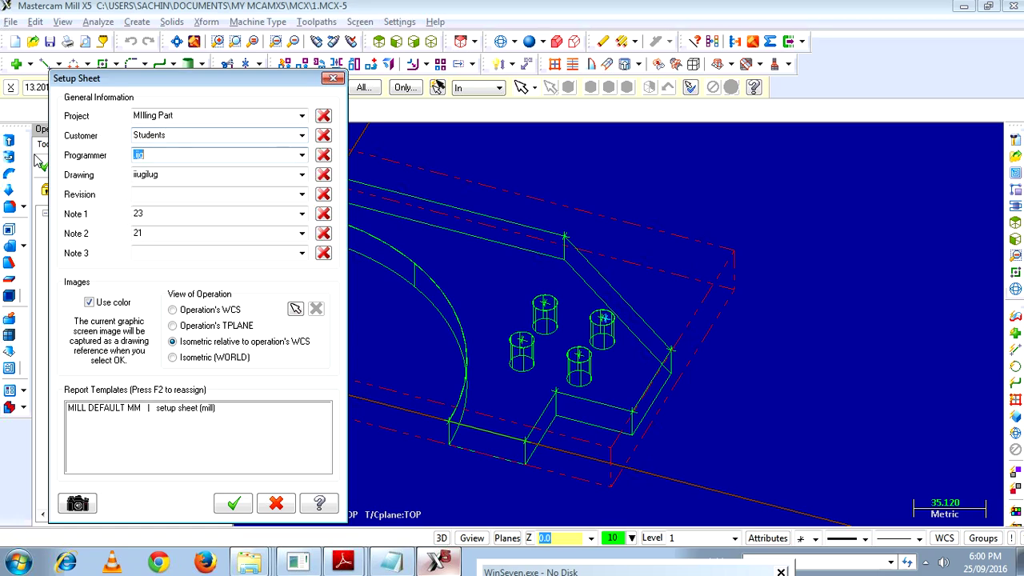
pyautogui.write('Nilesg Gunjal')
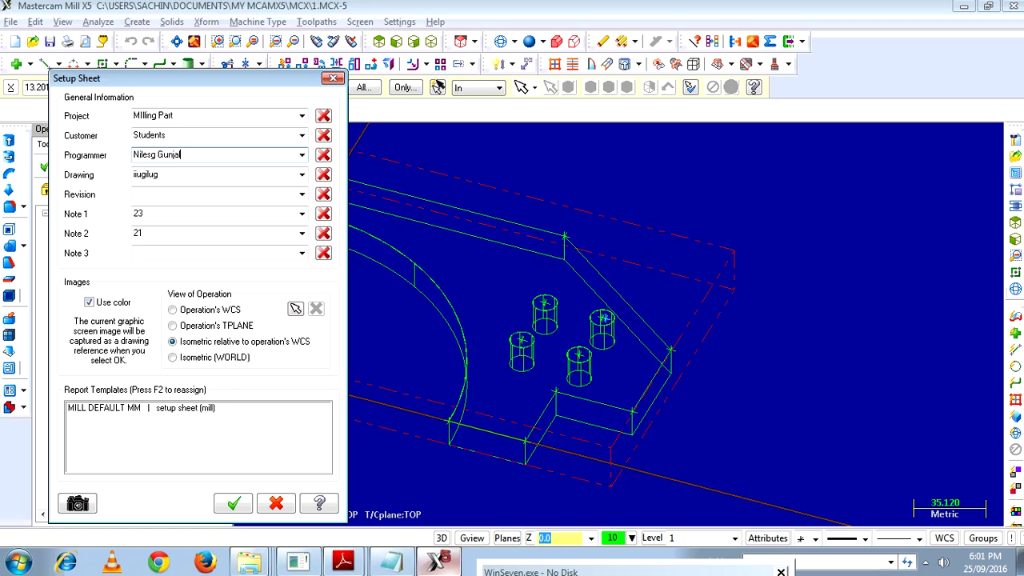
# - Clear the Drawing and Note 1 entries and generate the setup sheet report
pyautogui.press('Tab')
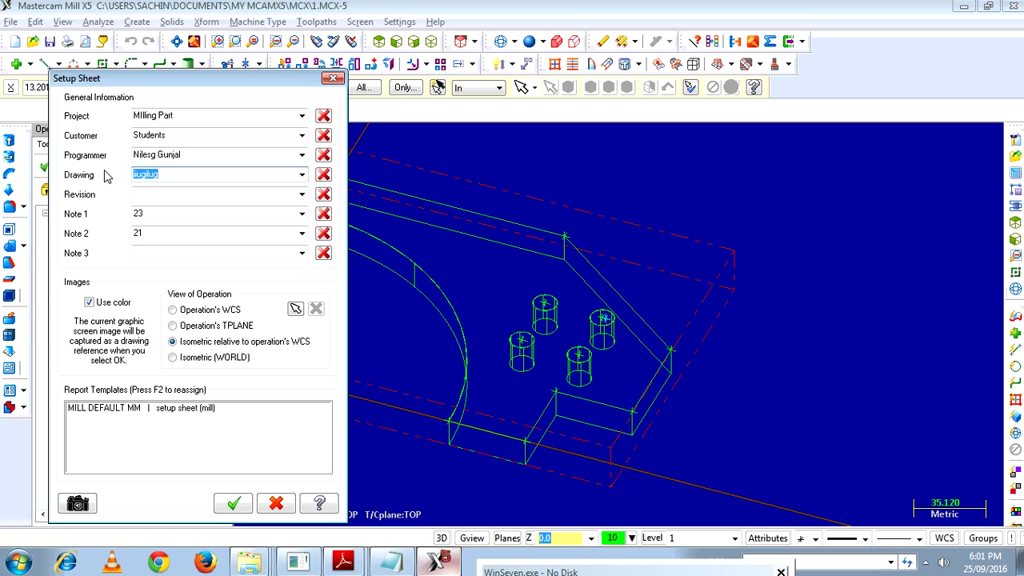
pyautogui.press('BackSpace')
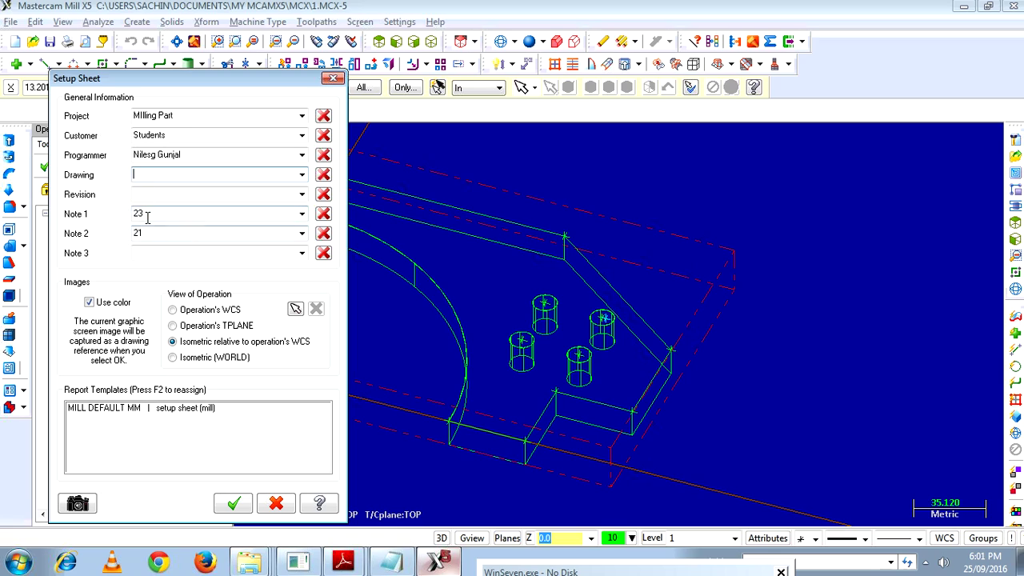
pyautogui.press('Tab')
pyautogui.press('Tab')
pyautogui.press('BackSpace')
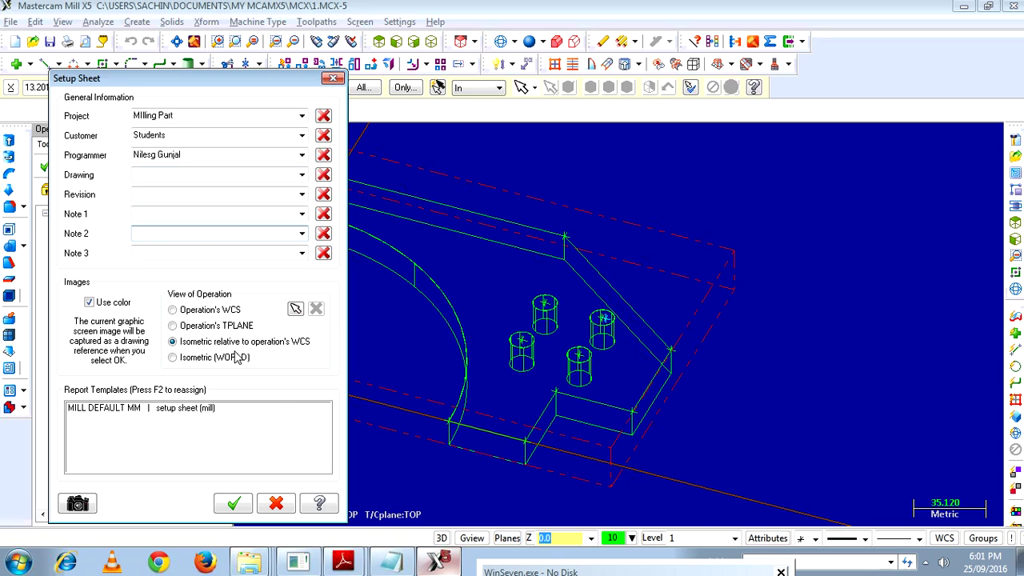
pyautogui.click(245, 501)
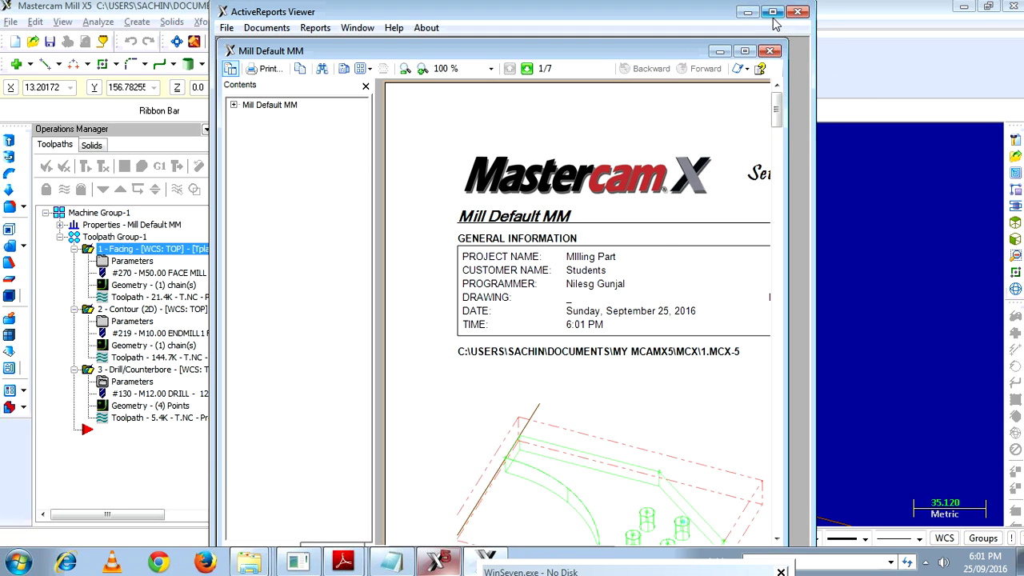
# - Maximize the report viewer, enlarge the page and scroll through the operations listing
pyautogui.click(773, 11)
pyautogui.click(529, 45)
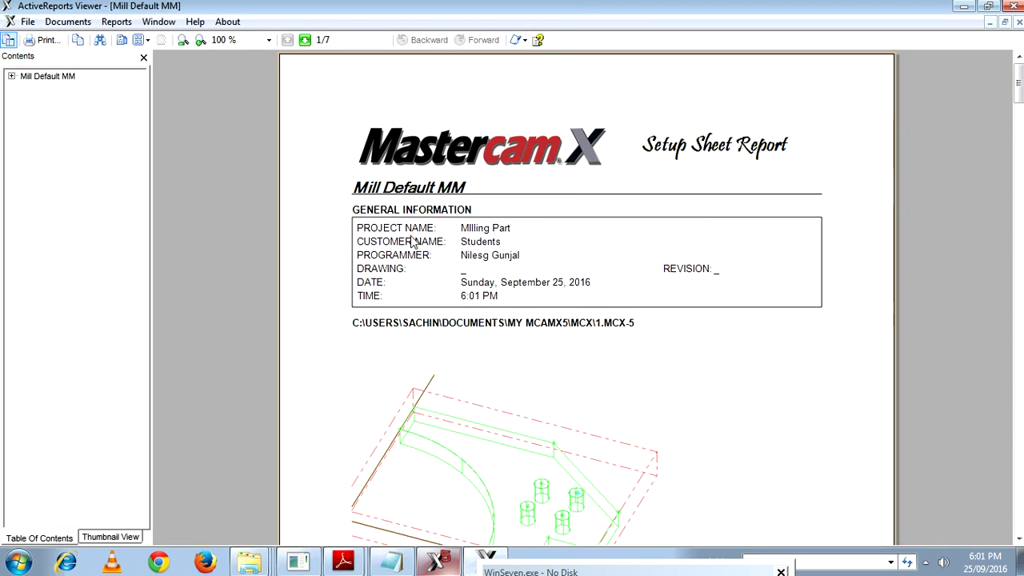
pyautogui.scroll(-2, 444, 235)
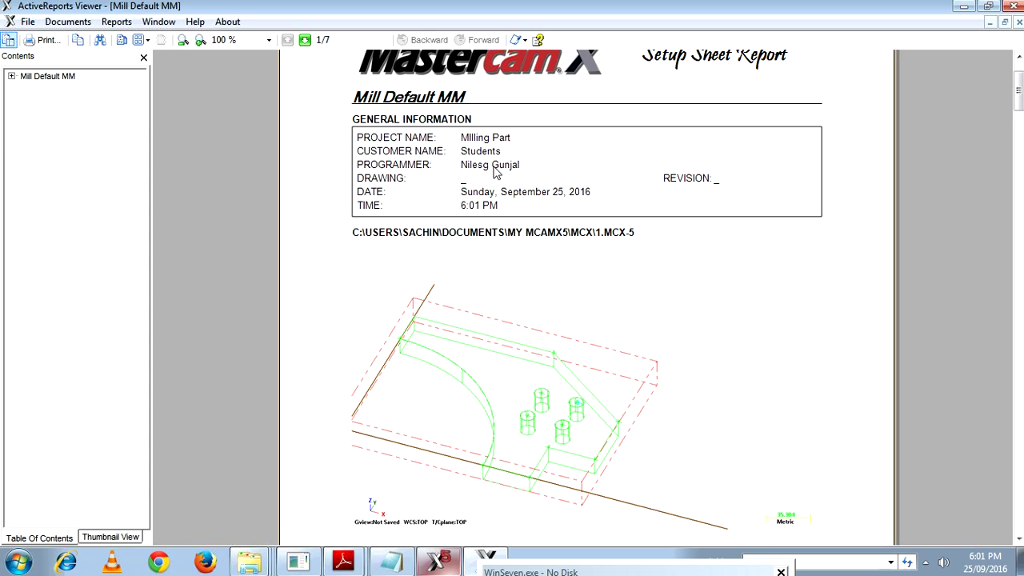
pyautogui.scroll(-5, 547, 261)
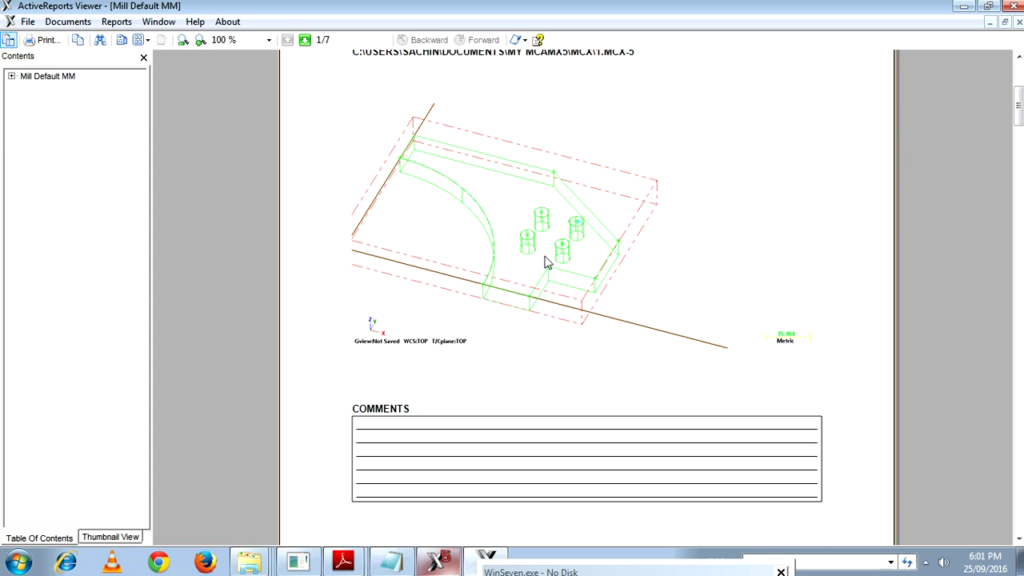
pyautogui.scroll(-3, 547, 261)
pyautogui.scroll(-7, 546, 261)
pyautogui.scroll(-6, 546, 261)
pyautogui.scroll(2, 547, 261)
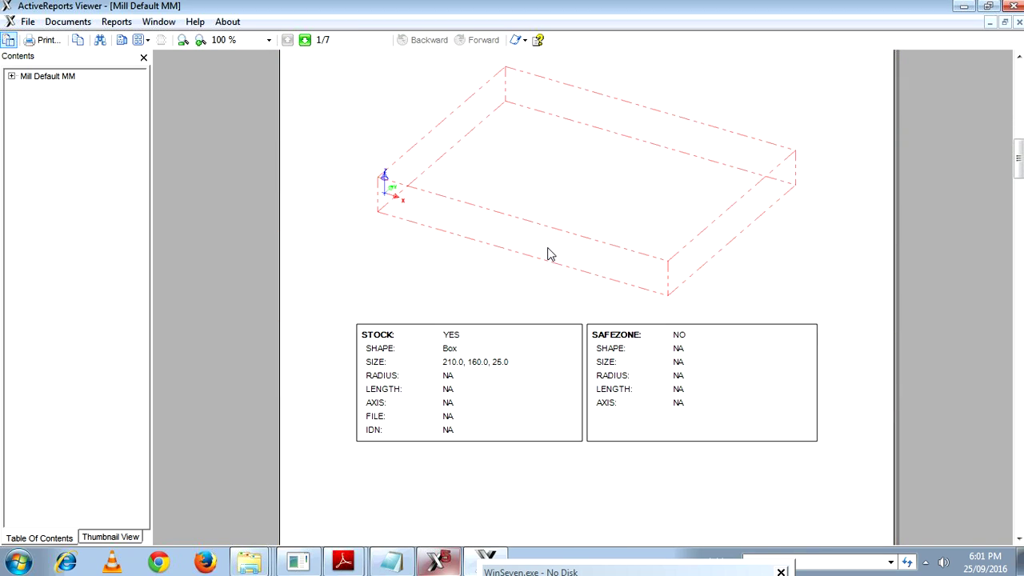
pyautogui.scroll(2, 548, 254)
pyautogui.scroll(-6, 549, 254)
pyautogui.scroll(-8, 549, 254)
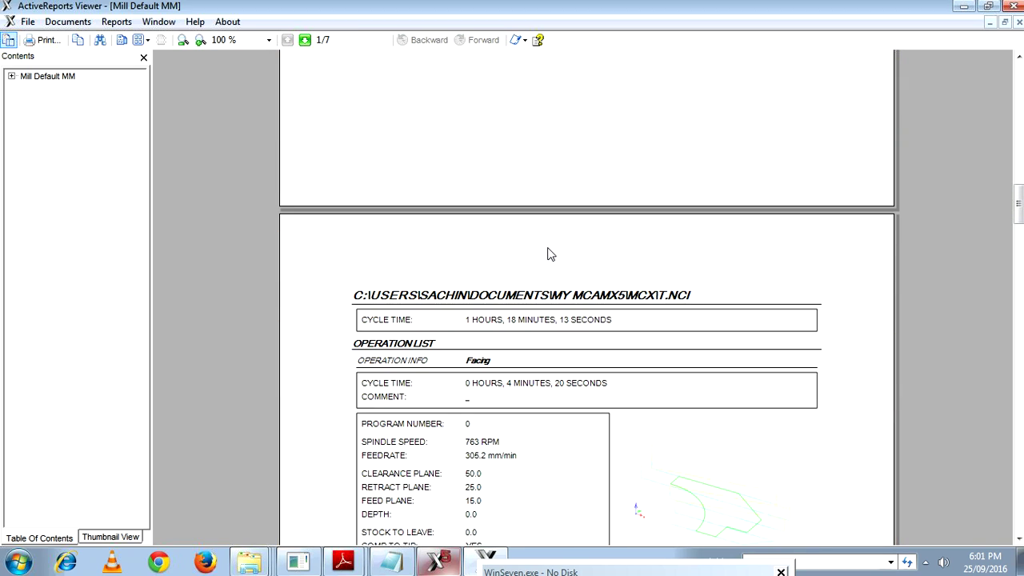
pyautogui.scroll(-8, 548, 254)
pyautogui.scroll(2, 549, 254)
pyautogui.scroll(2, 438, 144)
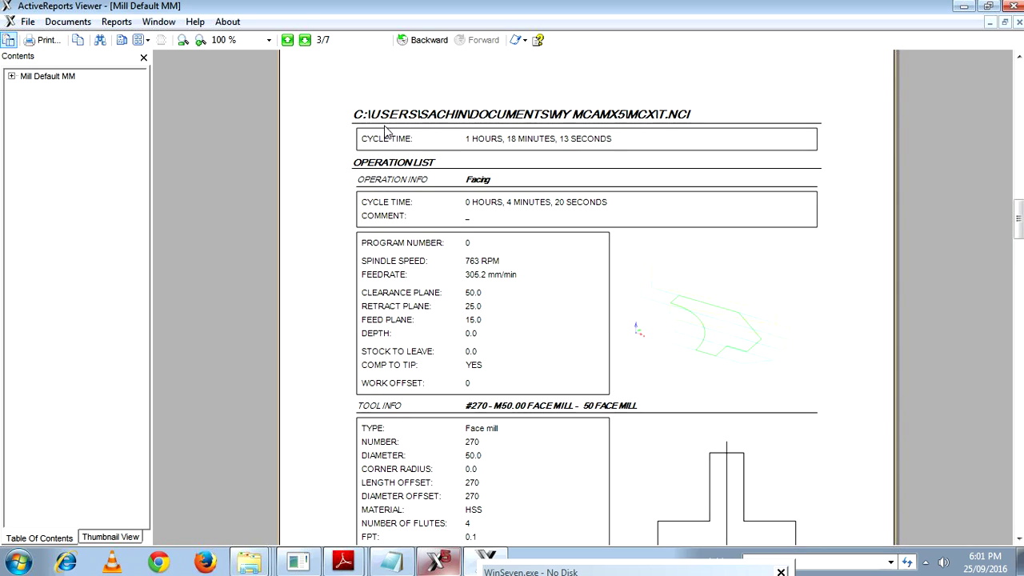
pyautogui.moveTo(390, 144); pyautogui.dragTo(446, 140)
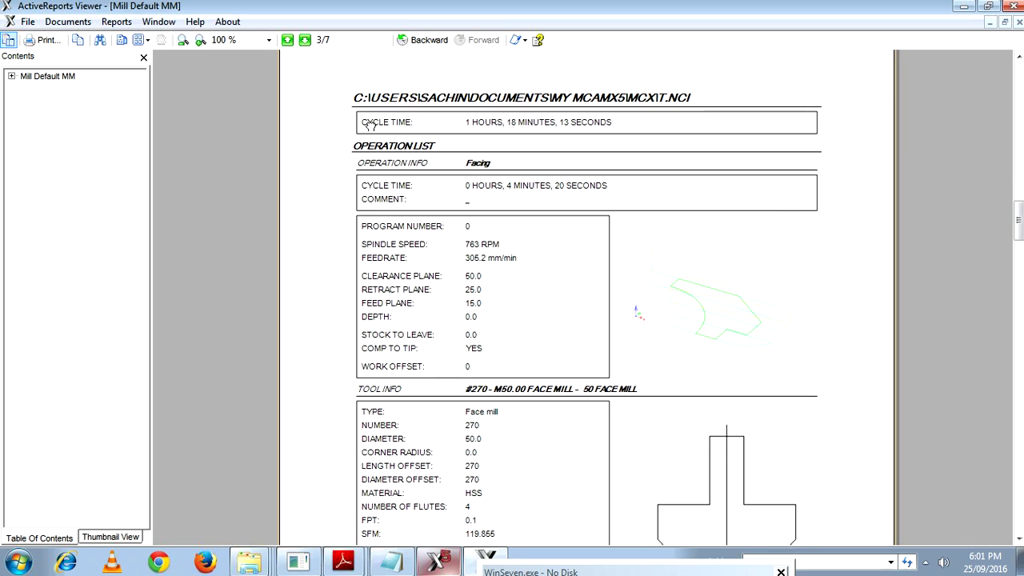
# - Review the tool list and work offsets pages, then close the Mill Default MM setup sheet
pyautogui.scroll(-5, 440, 263)
pyautogui.scroll(-4, 448, 299)
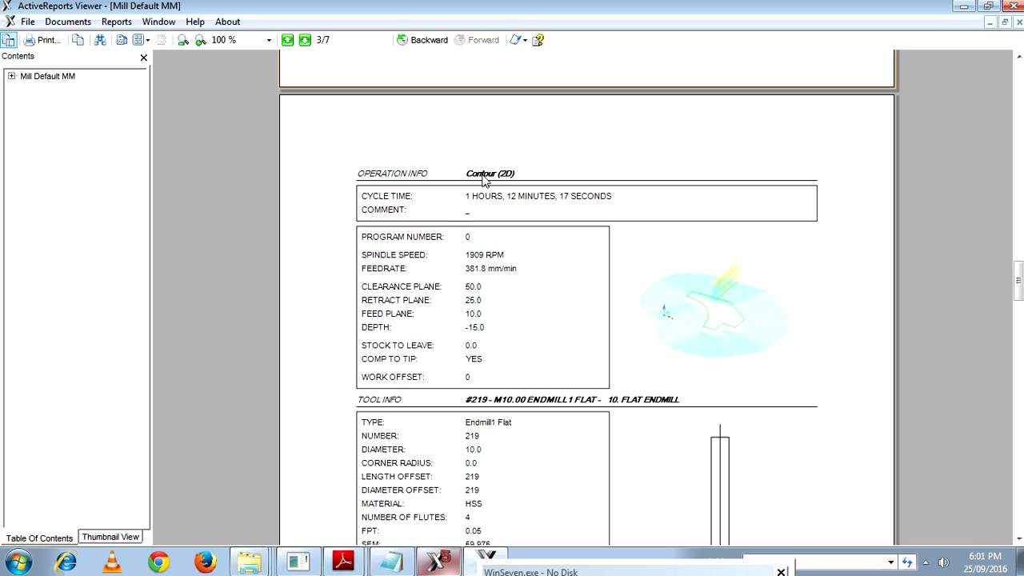
pyautogui.scroll(3, 483, 181)
pyautogui.scroll(5, 483, 181)
pyautogui.scroll(2, 483, 181)
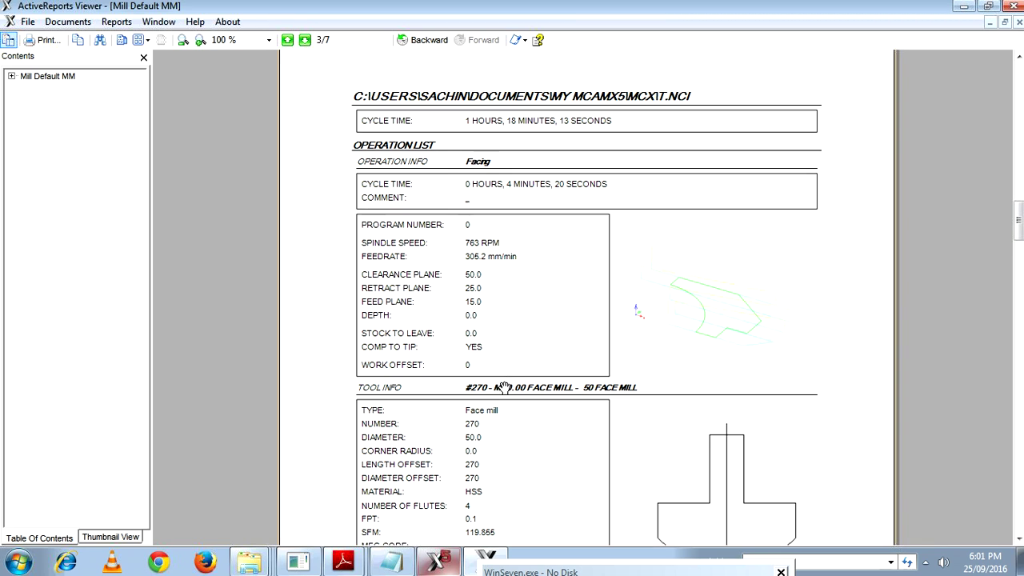
pyautogui.scroll(-3, 507, 382)
pyautogui.scroll(-5, 507, 382)
pyautogui.scroll(-5, 507, 382)
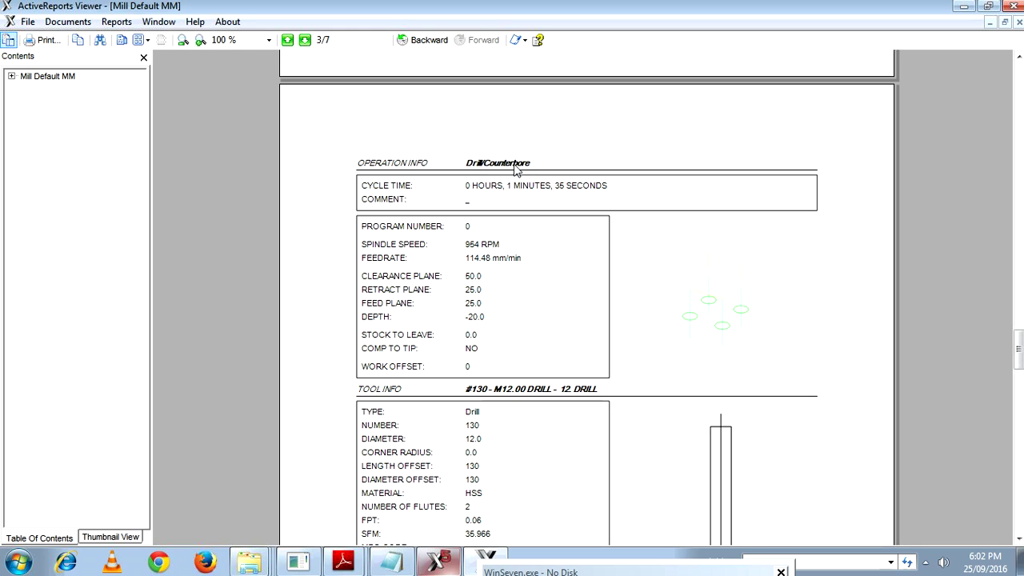
pyautogui.scroll(-3, 494, 256)
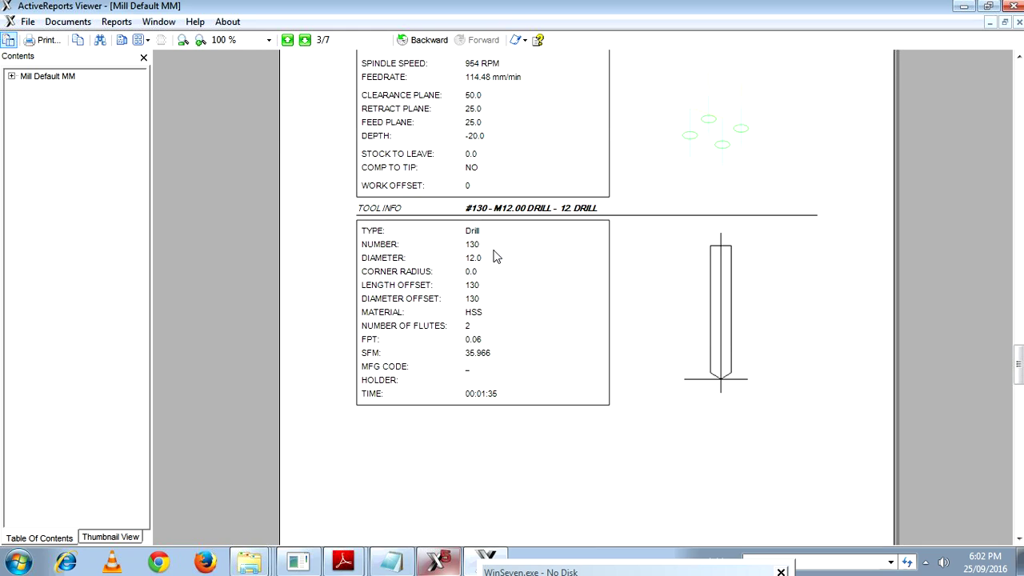
pyautogui.scroll(-5, 494, 256)
pyautogui.scroll(-5, 494, 256)
pyautogui.scroll(-2, 493, 256)
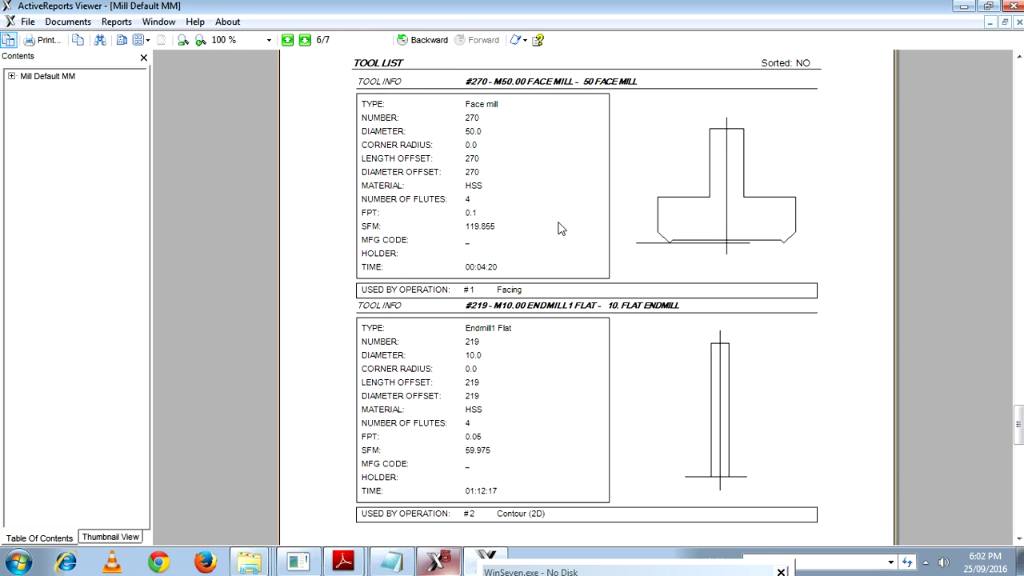
pyautogui.scroll(-5, 558, 231)
pyautogui.scroll(-5, 558, 231)
pyautogui.scroll(-3, 558, 231)
pyautogui.scroll(3, 558, 233)
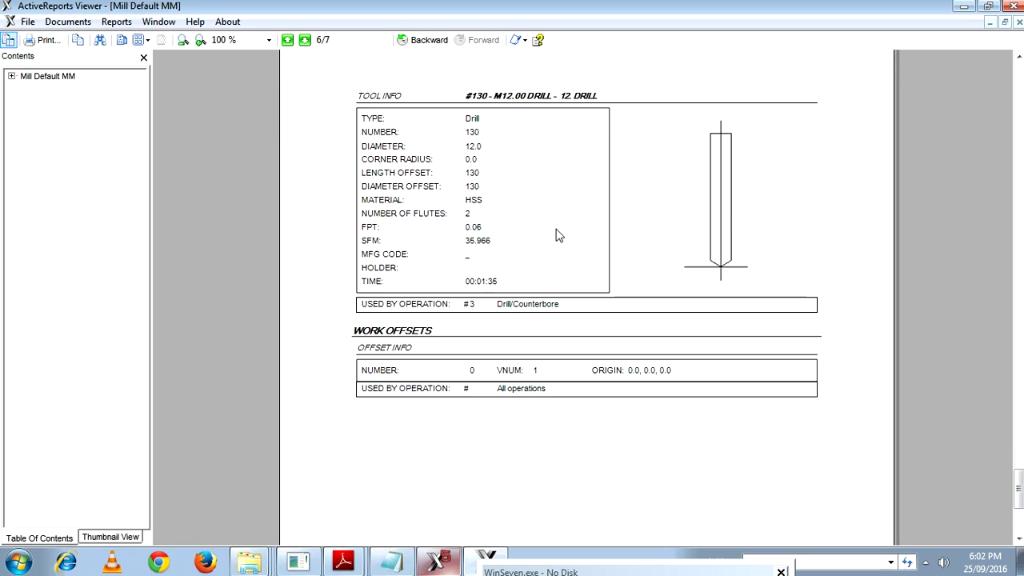
pyautogui.scroll(1, 558, 235)
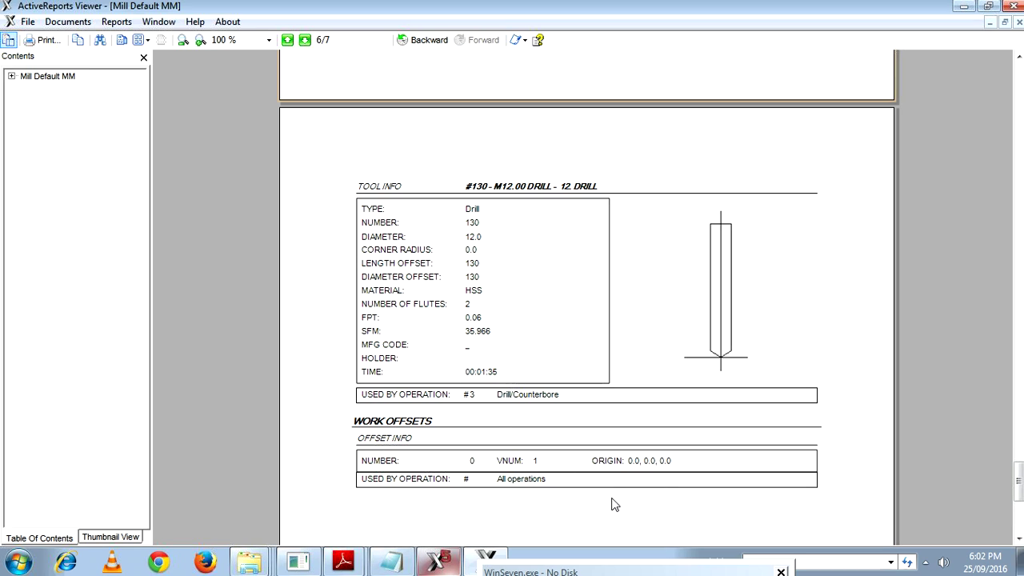
pyautogui.click(1018, 22)
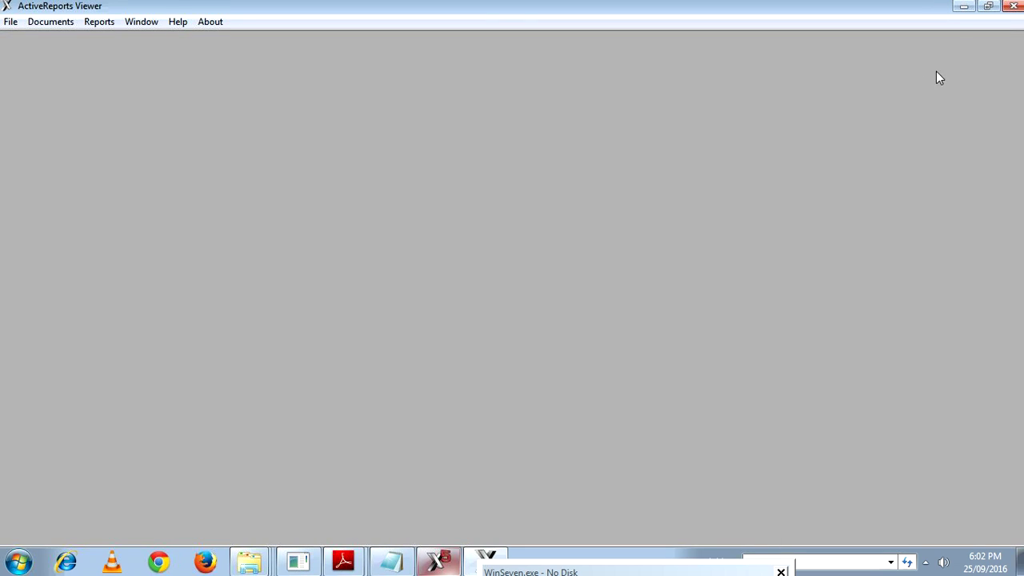
# - Close the report viewer, orbit the plate, and re-dock the operations manager on the toolpaths list
pyautogui.click(1014, 7)
pyautogui.moveTo(617, 212); pyautogui.dragTo(600, 203, button='middle')
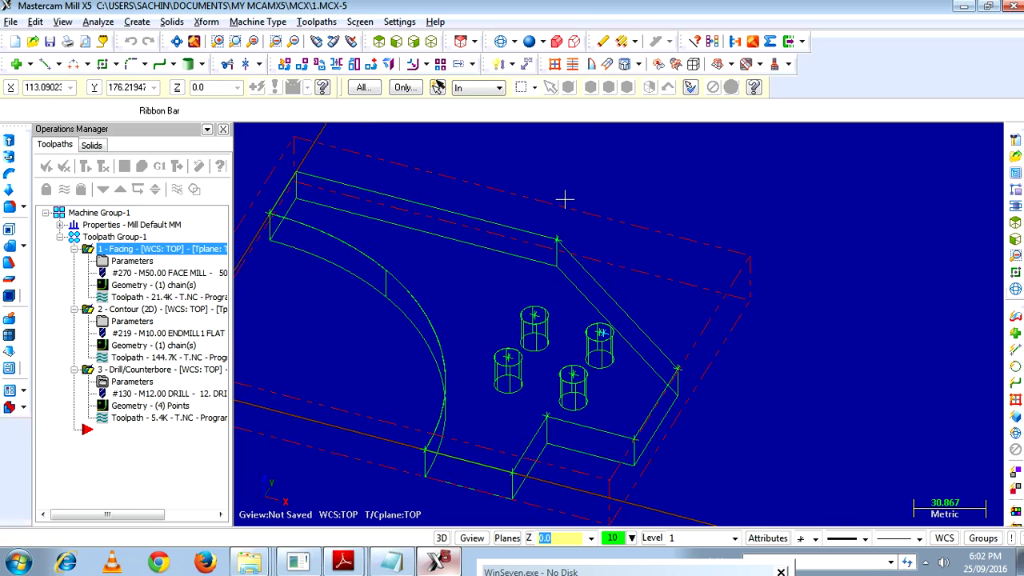
pyautogui.click(223, 130)
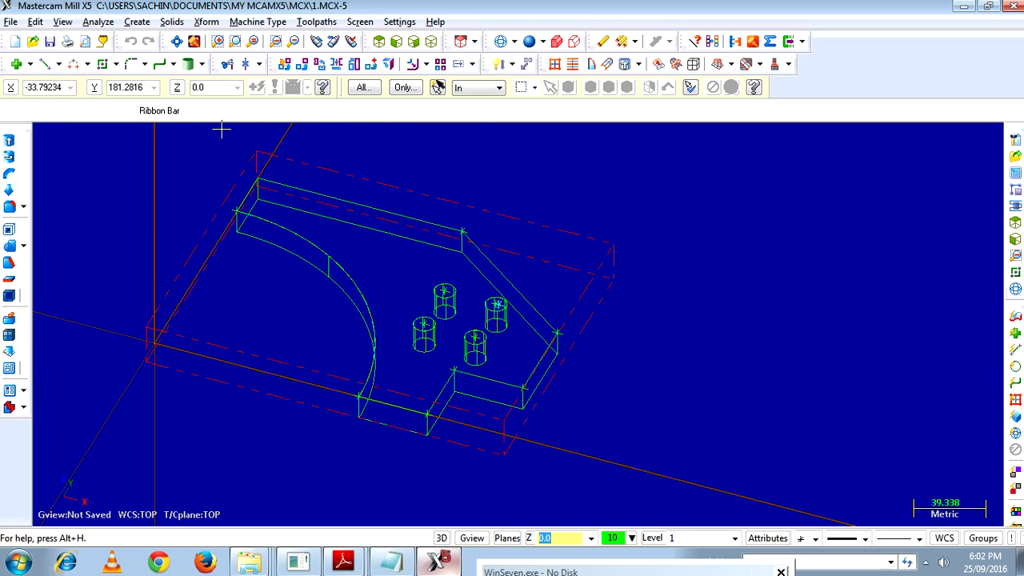
pyautogui.click(71, 28)
pyautogui.click(88, 37)
pyautogui.moveTo(126, 129)
pyautogui.mouseDown()
pyautogui.moveTo(376, 191)
pyautogui.moveTo(392, 184)
pyautogui.moveTo(153, 137)
pyautogui.mouseUp()
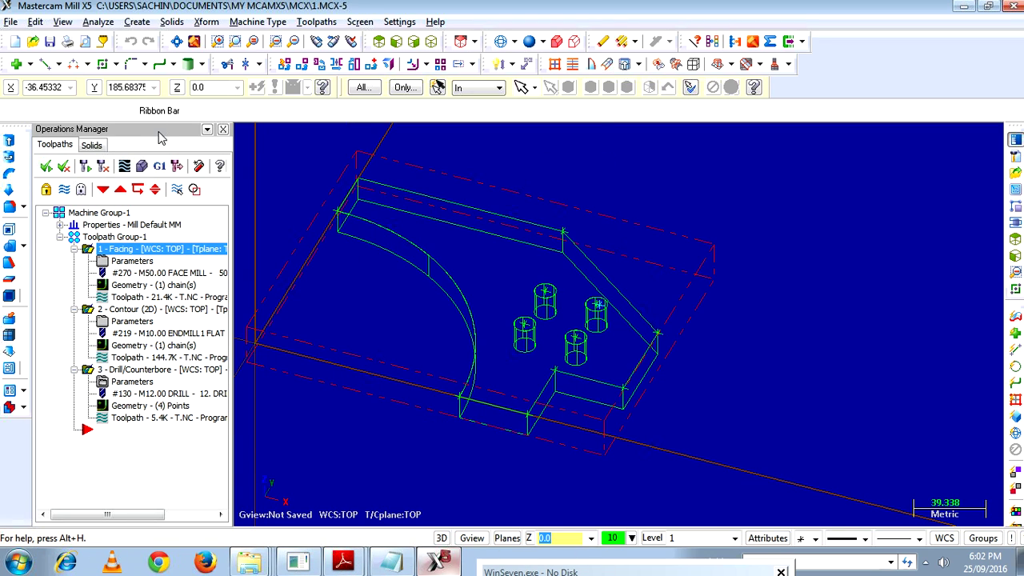
pyautogui.click(223, 129)
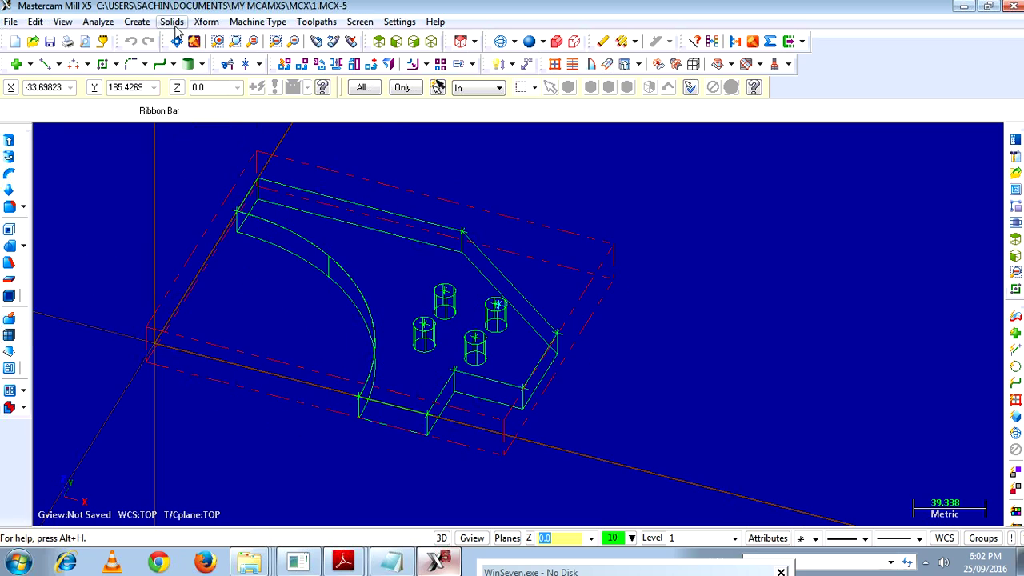
pyautogui.click(62, 22)
pyautogui.click(137, 38)
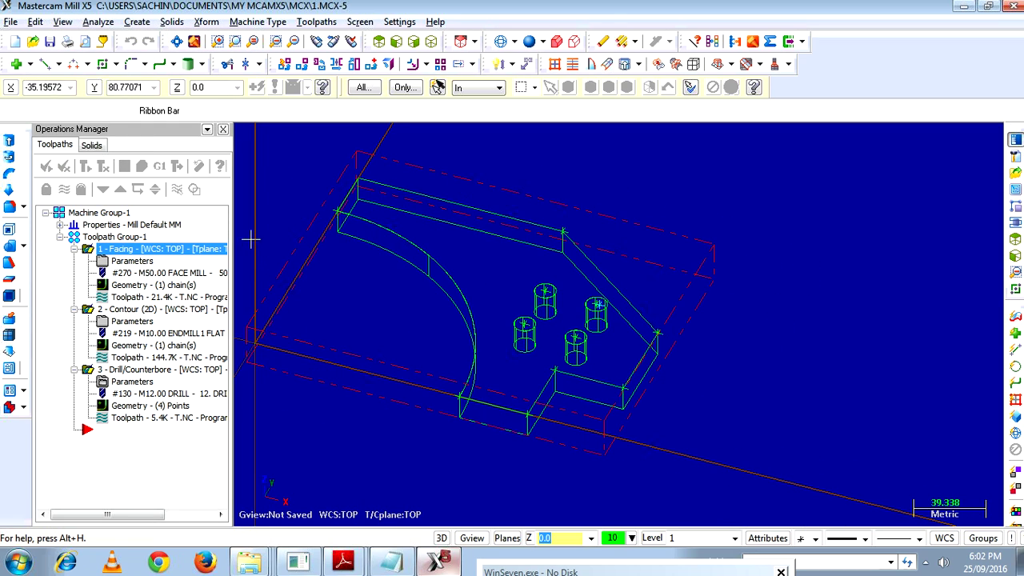
pyautogui.click(89, 145)
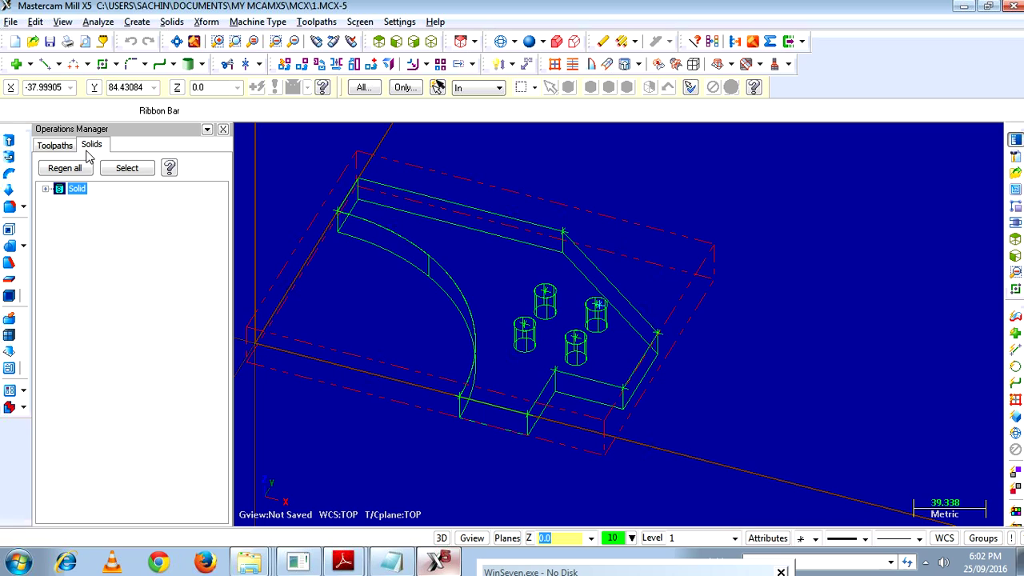
pyautogui.click(51, 147)
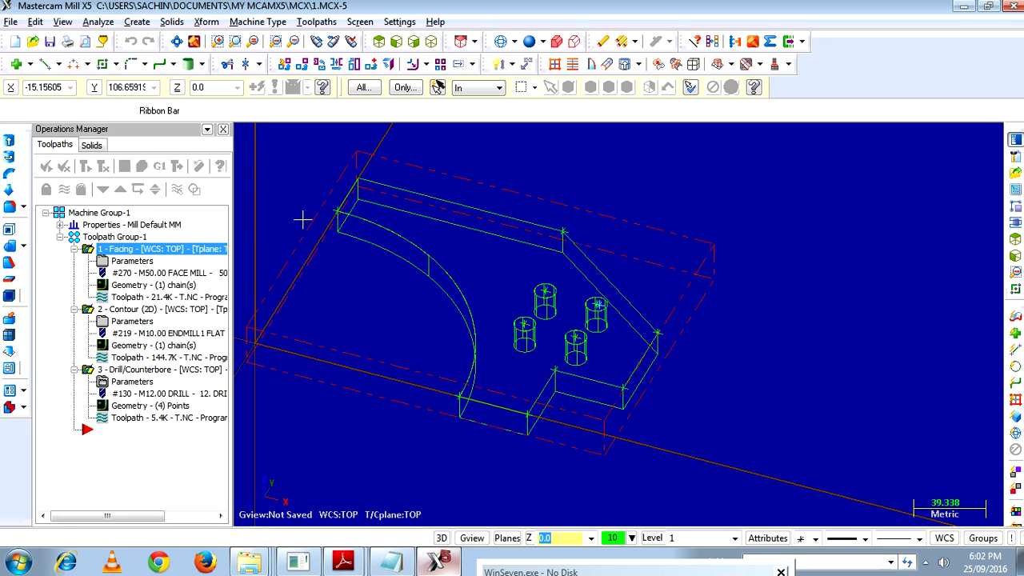
# - Set the graphics background colour to pale yellow (16) in System Configuration and save
pyautogui.click(400, 22)
pyautogui.click(424, 41)
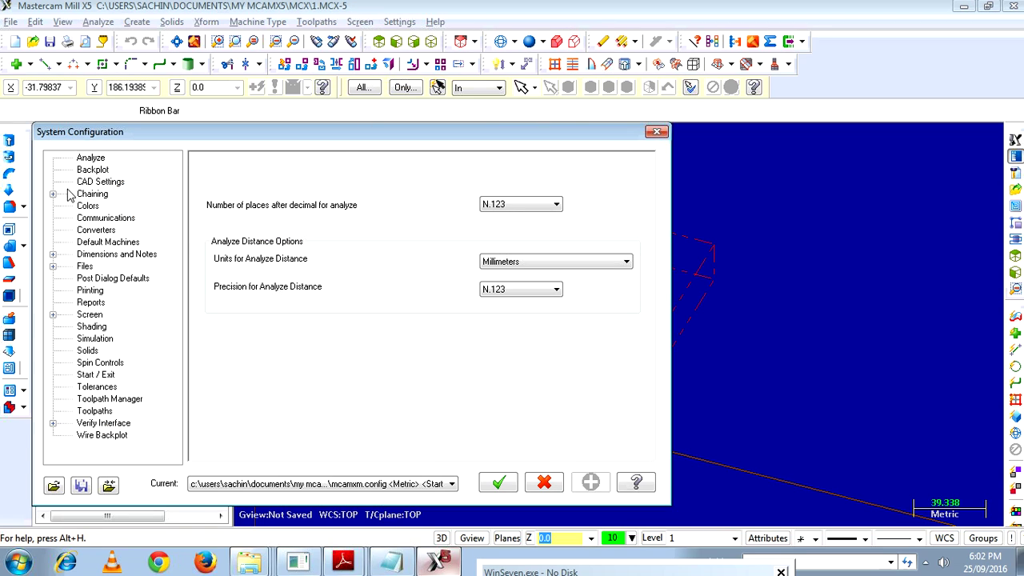
pyautogui.click(91, 206)
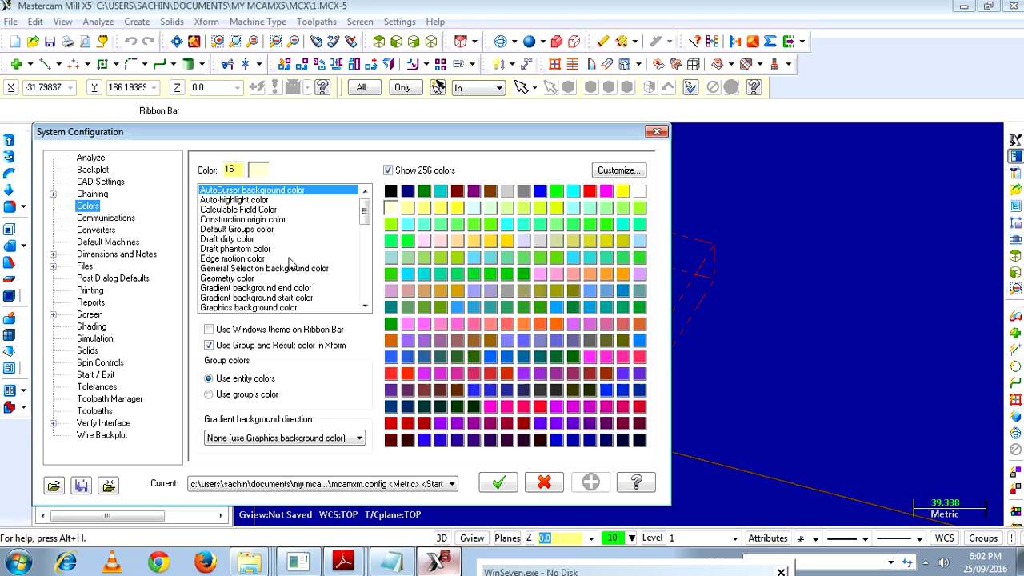
pyautogui.click(282, 308)
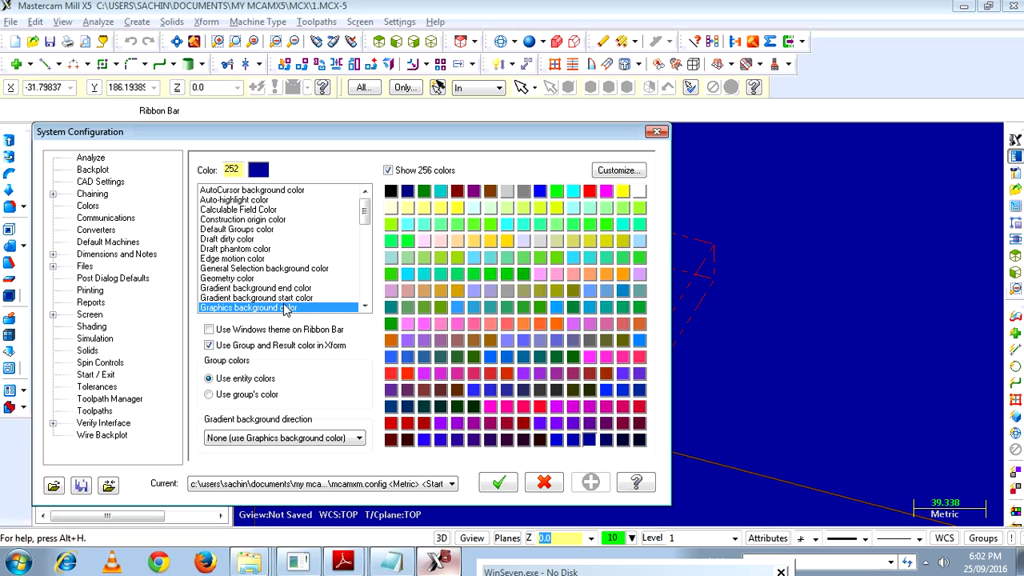
pyautogui.click(405, 211)
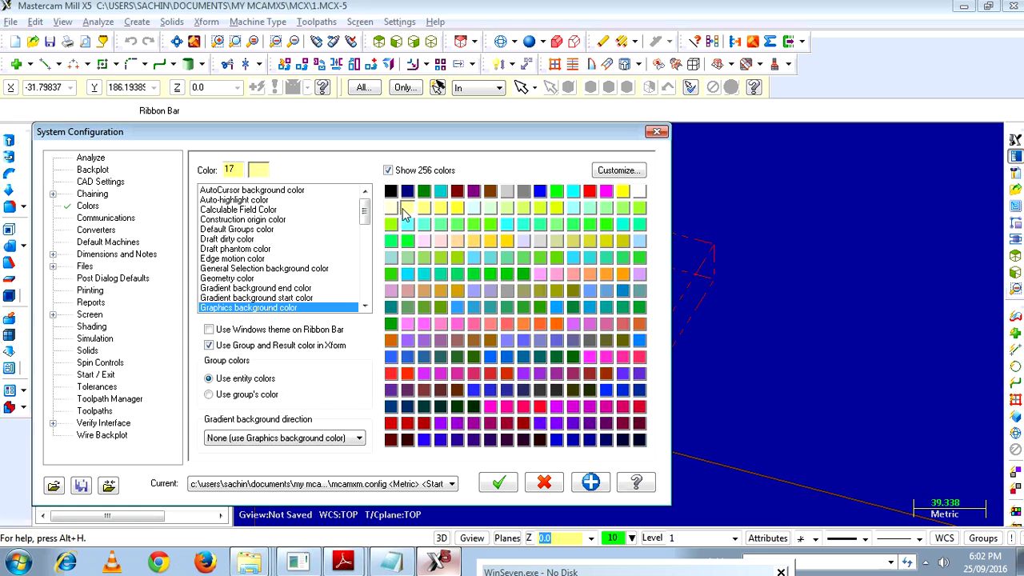
pyautogui.click(393, 211)
pyautogui.click(499, 482)
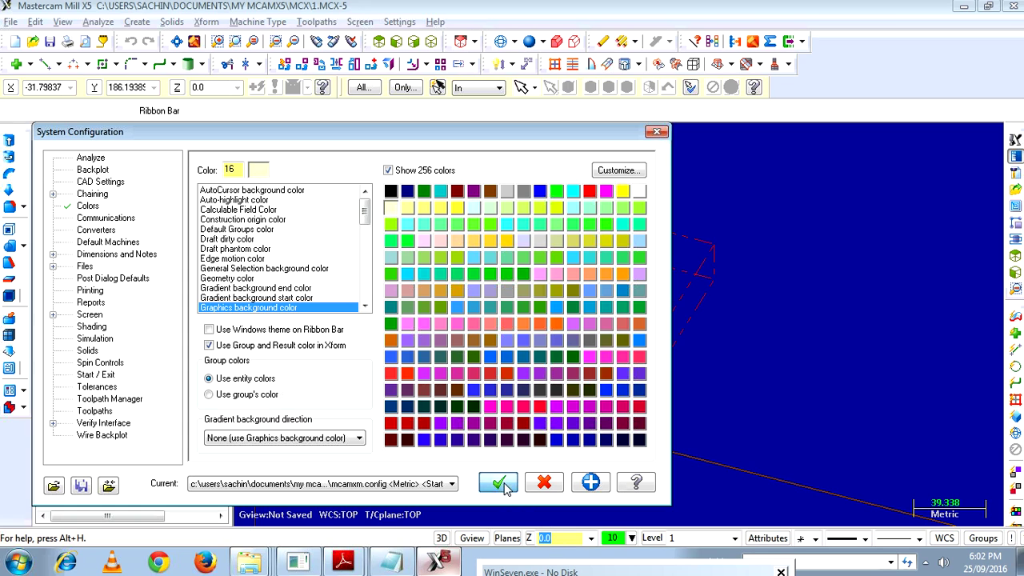
pyautogui.click(419, 369)
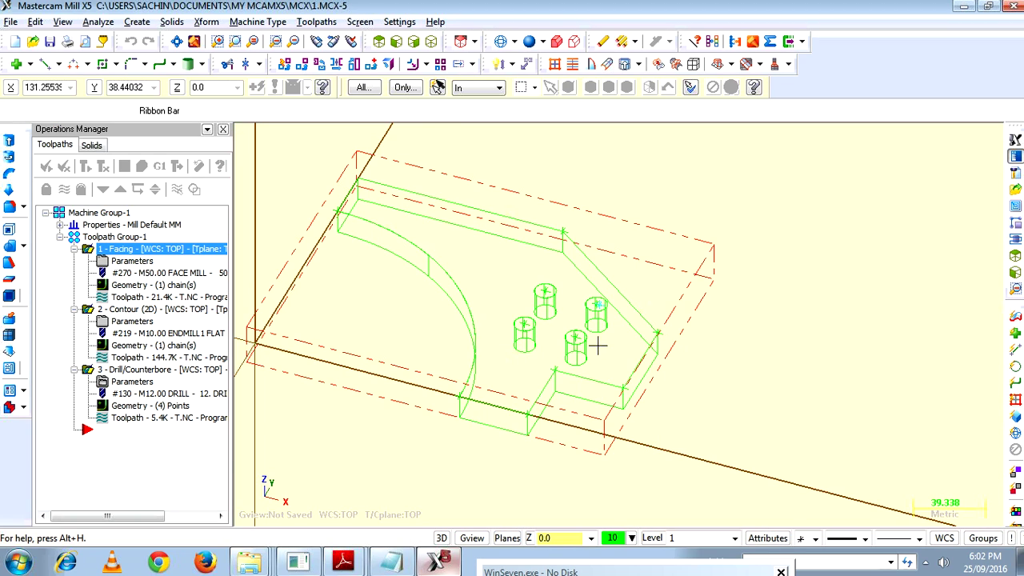
# - Display the plate as a shaded solid and orbit it to a new angle
pyautogui.scroll(-2, 610, 348)
pyautogui.scroll(-1, 612, 350)
pyautogui.click(528, 41)
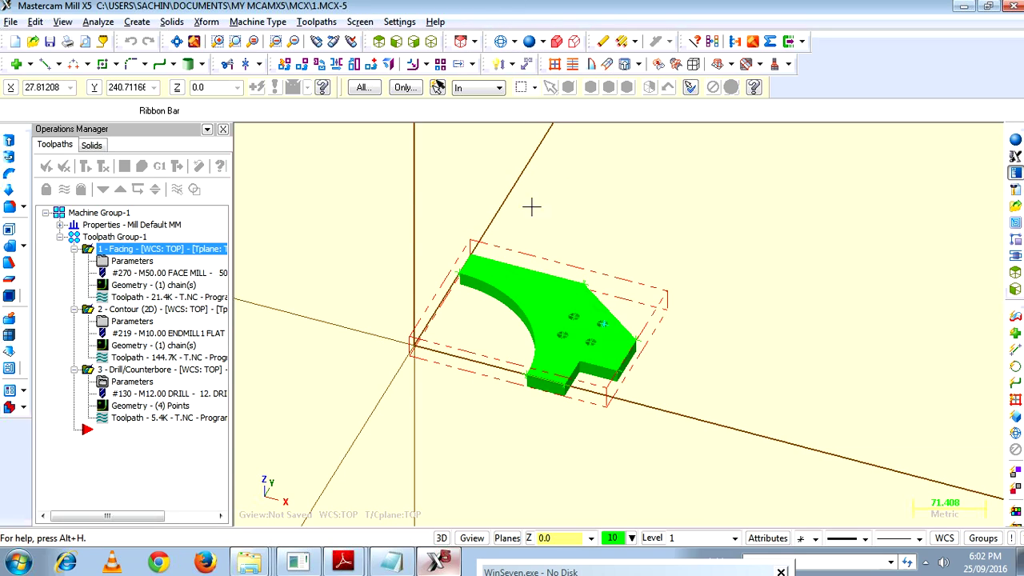
pyautogui.scroll(1, 557, 295)
pyautogui.scroll(1, 557, 295)
pyautogui.scroll(1, 557, 296)
pyautogui.scroll(-1, 558, 295)
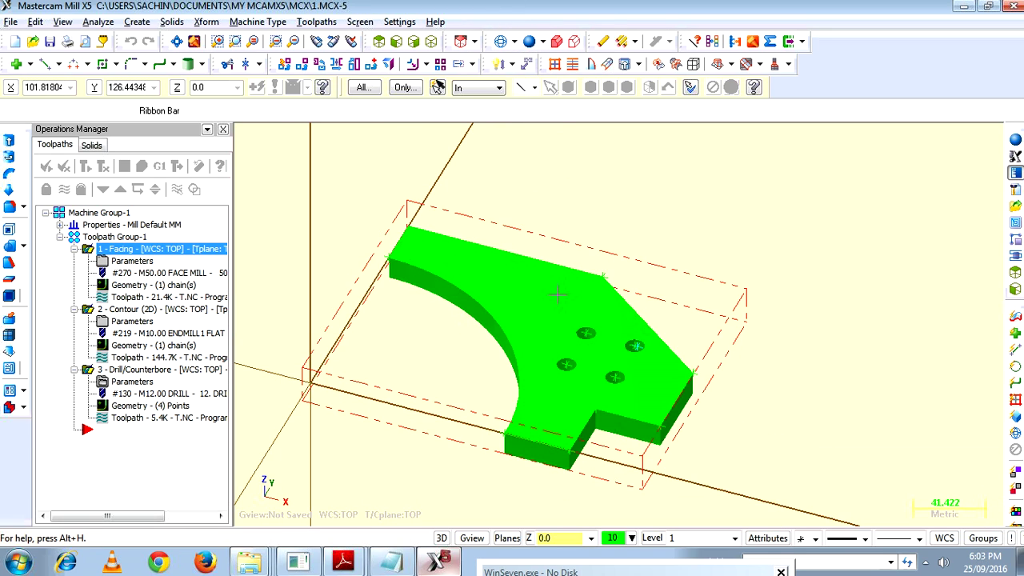
pyautogui.moveTo(614, 275)
pyautogui.mouseDown(button='middle')
pyautogui.moveTo(663, 187)
pyautogui.moveTo(608, 212)
pyautogui.moveTo(706, 420)
pyautogui.moveTo(608, 280)
pyautogui.mouseUp(button='middle')
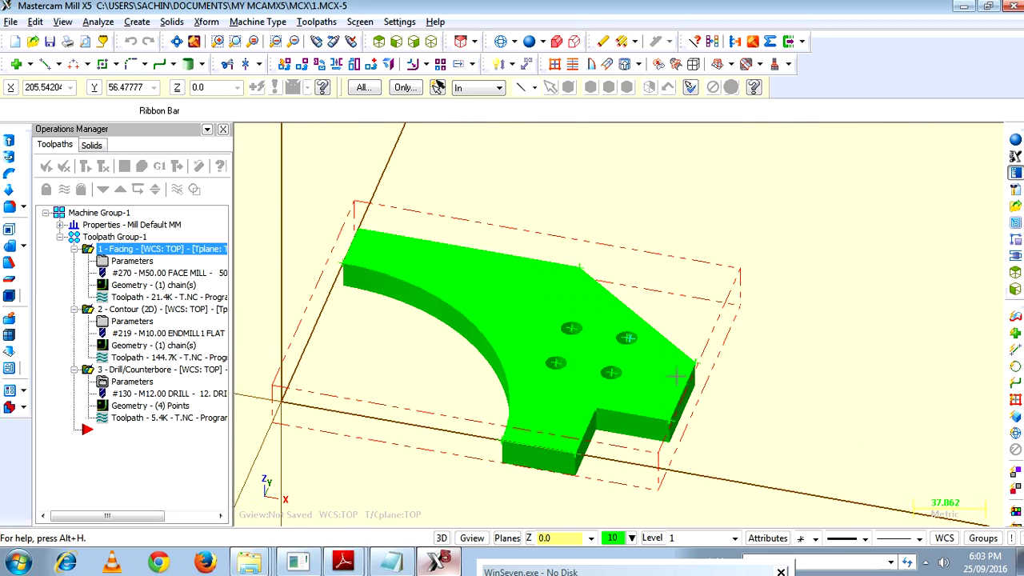
# - Set the graphics background colour to orange (colour 138) and save it to the configuration
pyautogui.click(400, 22)
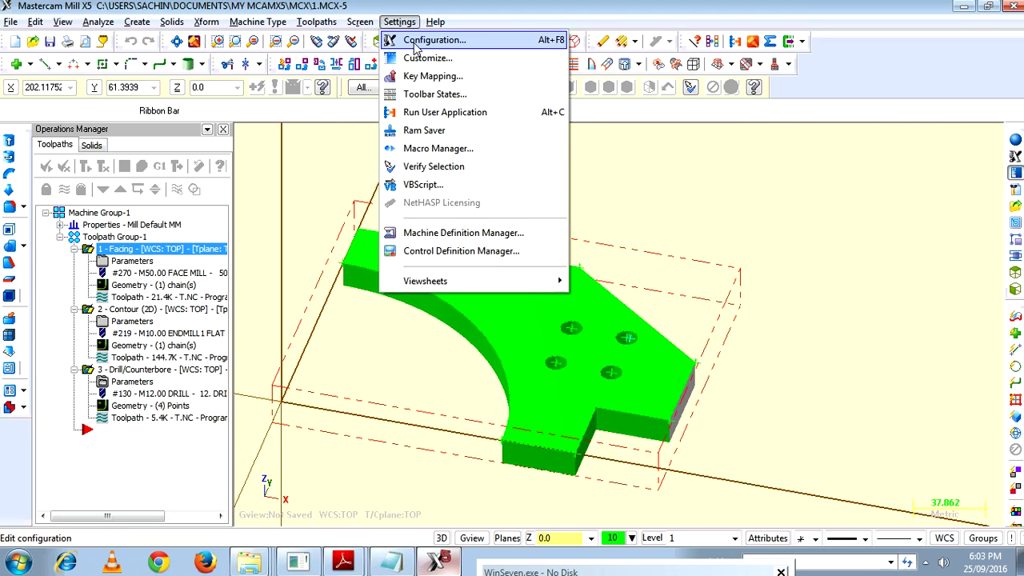
pyautogui.click(410, 45)
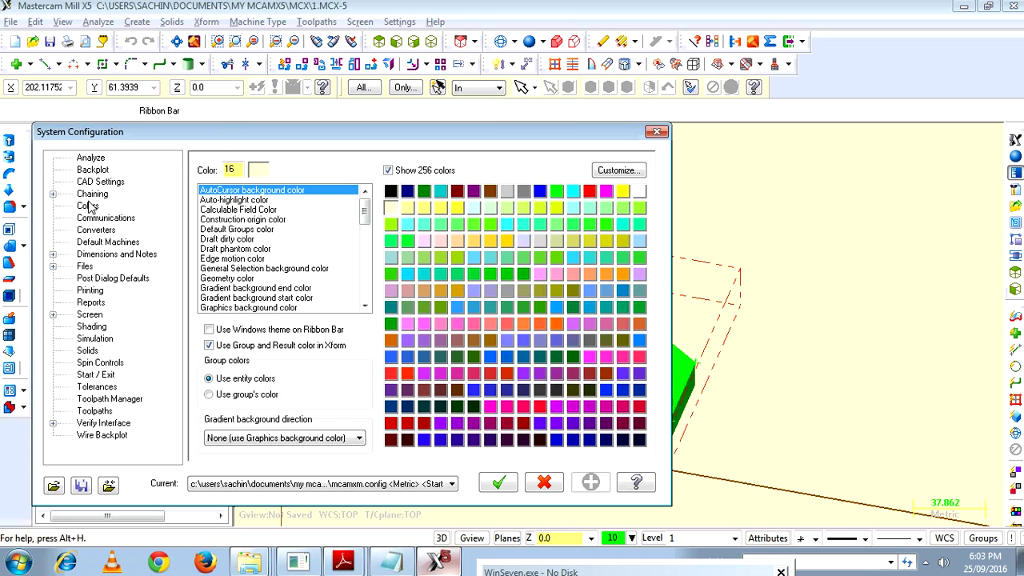
pyautogui.click(277, 298)
pyautogui.click(276, 307)
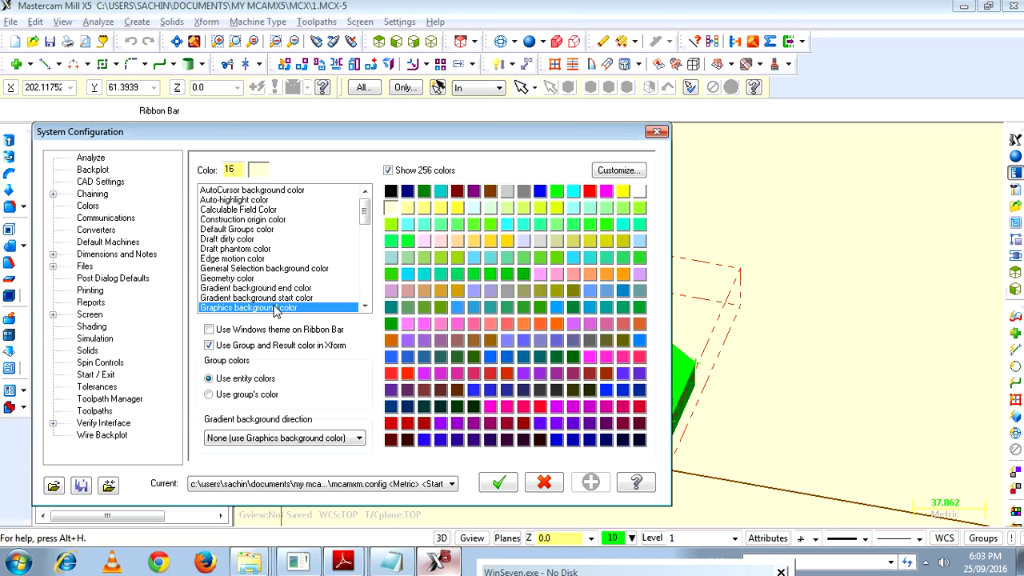
pyautogui.click(622, 274)
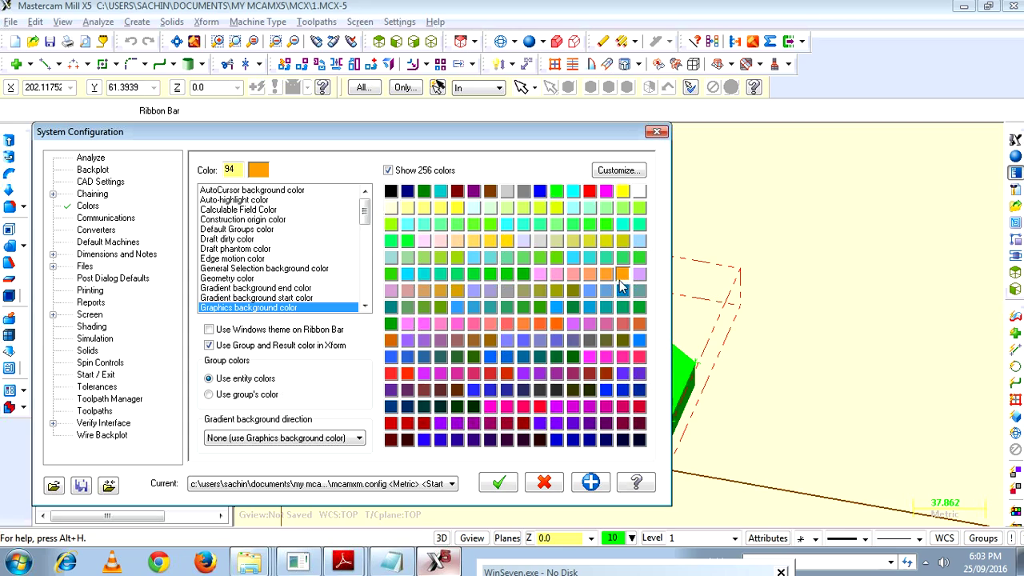
pyautogui.click(559, 323)
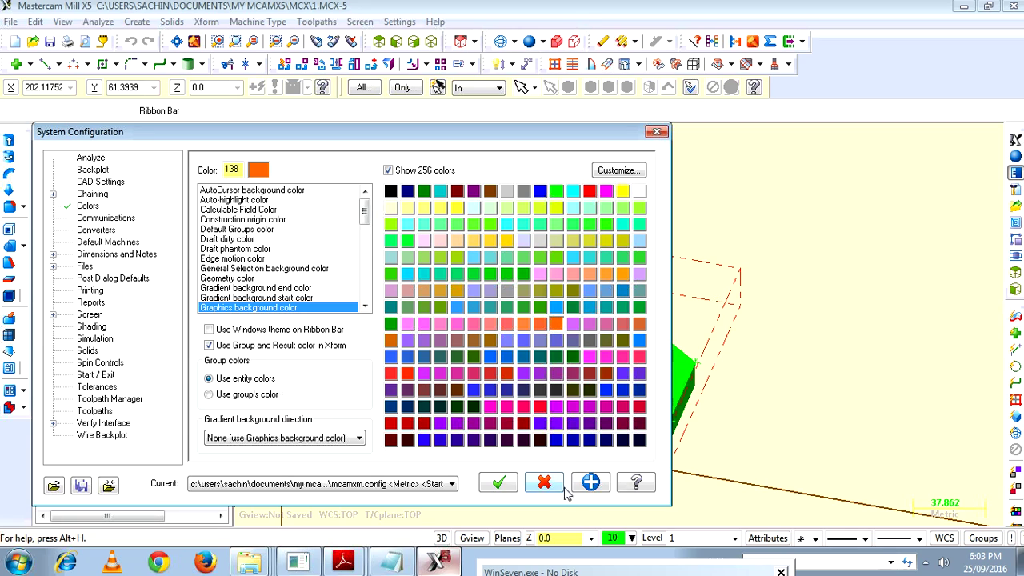
pyautogui.click(510, 486)
pyautogui.click(405, 368)
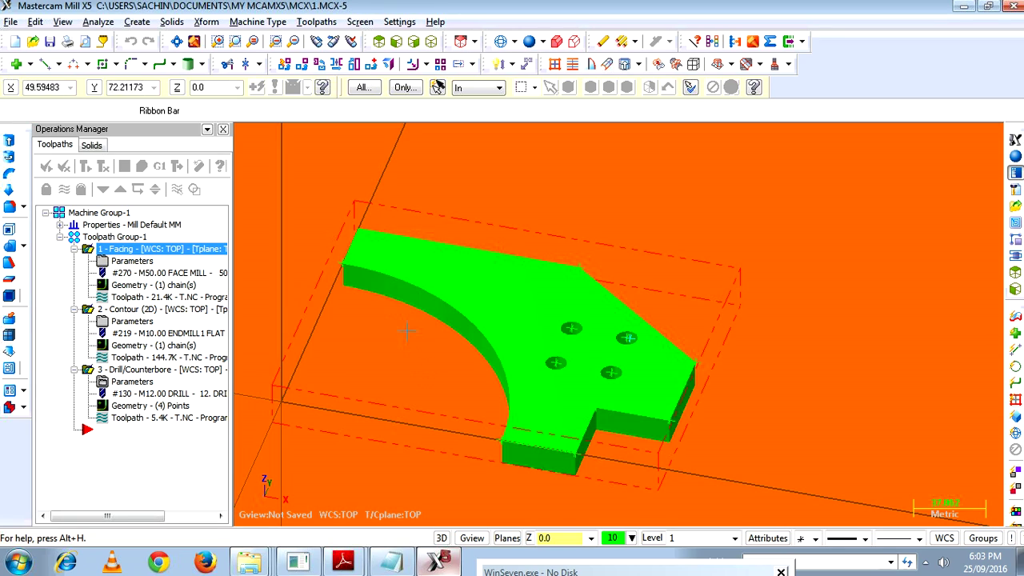
# - Zoom and rotate the view to inspect the plate on the orange background
pyautogui.scroll(1, 386, 288)
pyautogui.scroll(-1, 384, 334)
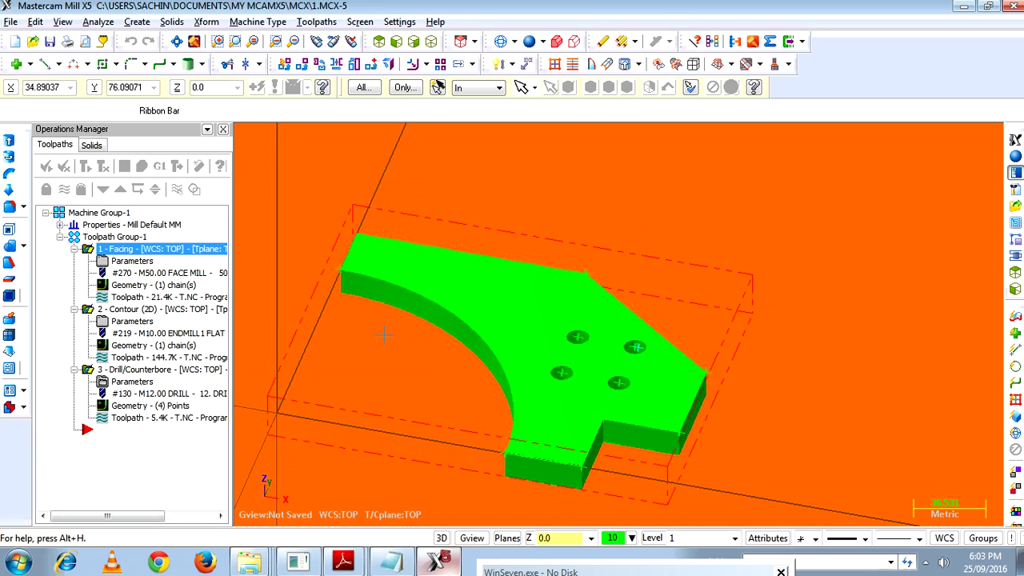
pyautogui.scroll(-1, 384, 332)
pyautogui.scroll(1, 384, 331)
pyautogui.scroll(1, 385, 330)
pyautogui.scroll(-1, 385, 332)
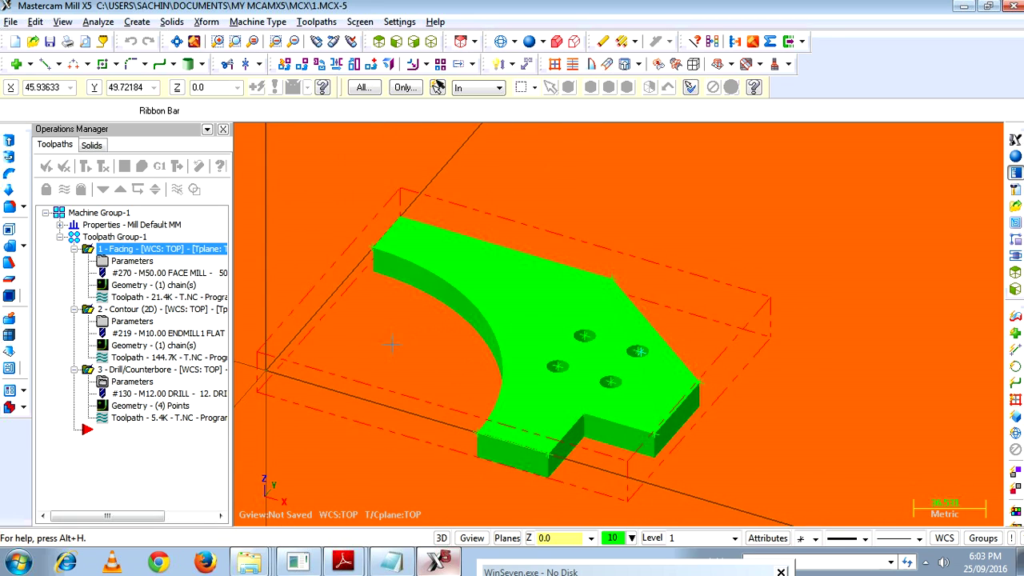
pyautogui.moveTo(385, 336); pyautogui.dragTo(376, 320, button='middle')
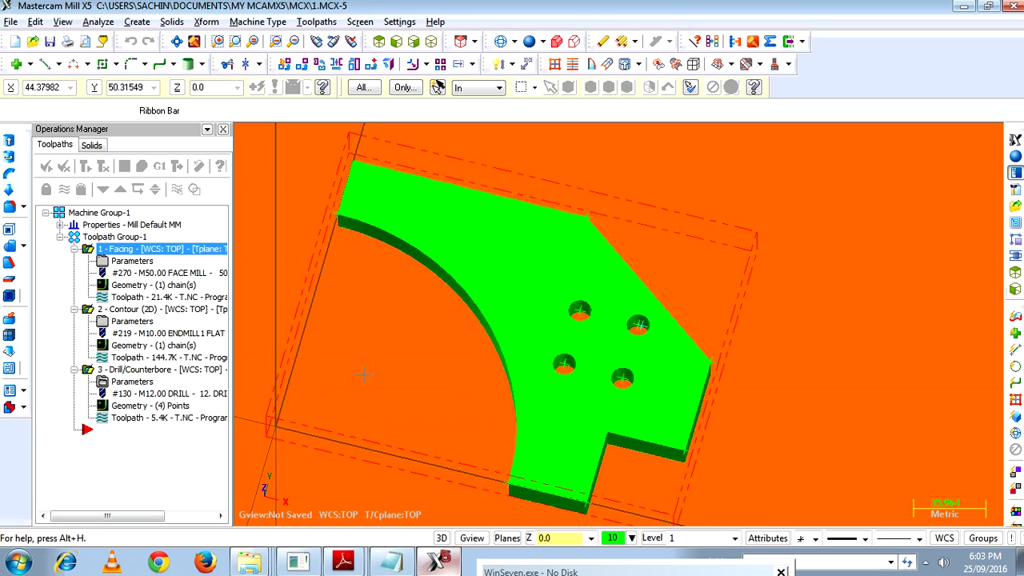
# - Run the Verify stock simulation of the plate's contour cut, watch it, then close Verify
pyautogui.click(133, 167)
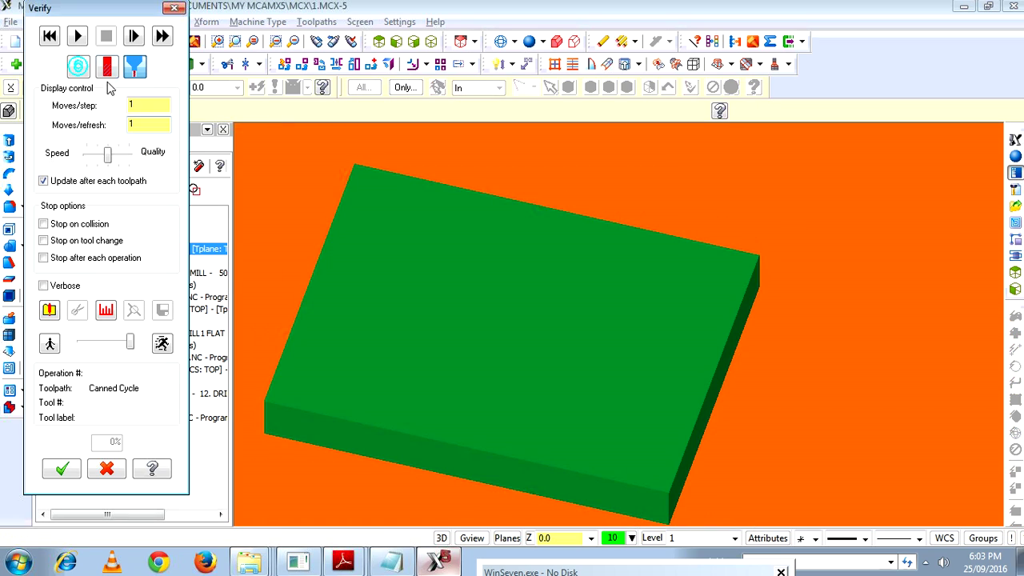
pyautogui.click(77, 36)
pyautogui.scroll(-3, 611, 283)
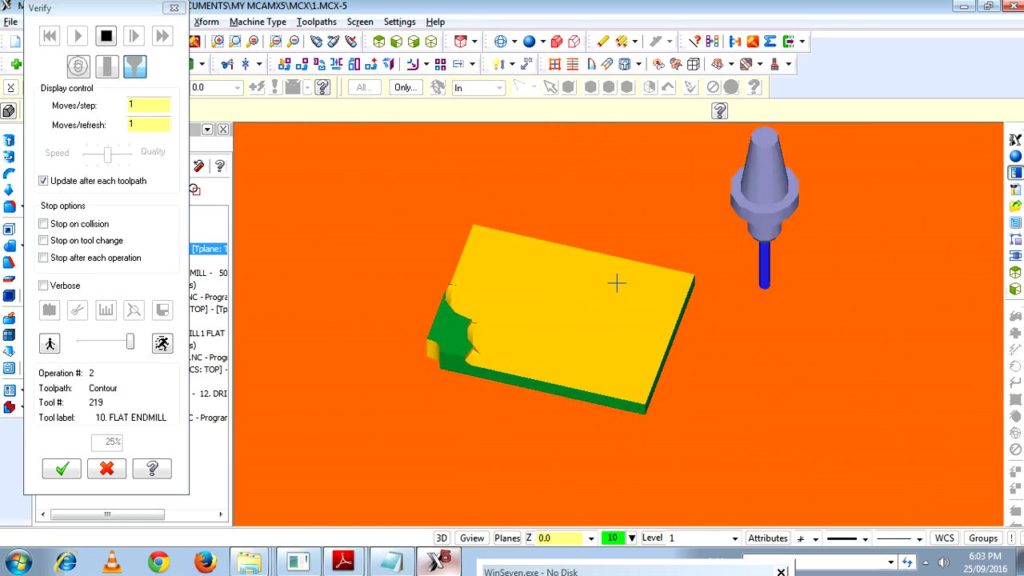
pyautogui.scroll(-1, 613, 283)
pyautogui.scroll(-1, 620, 272)
pyautogui.scroll(2, 624, 272)
pyautogui.scroll(2, 617, 286)
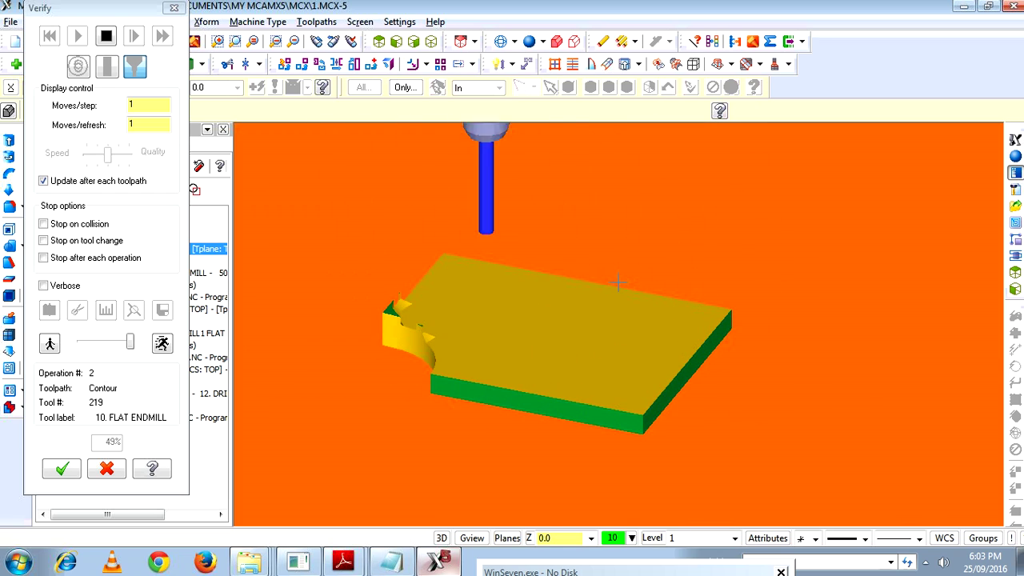
pyautogui.scroll(-1, 617, 285)
pyautogui.scroll(-1, 595, 300)
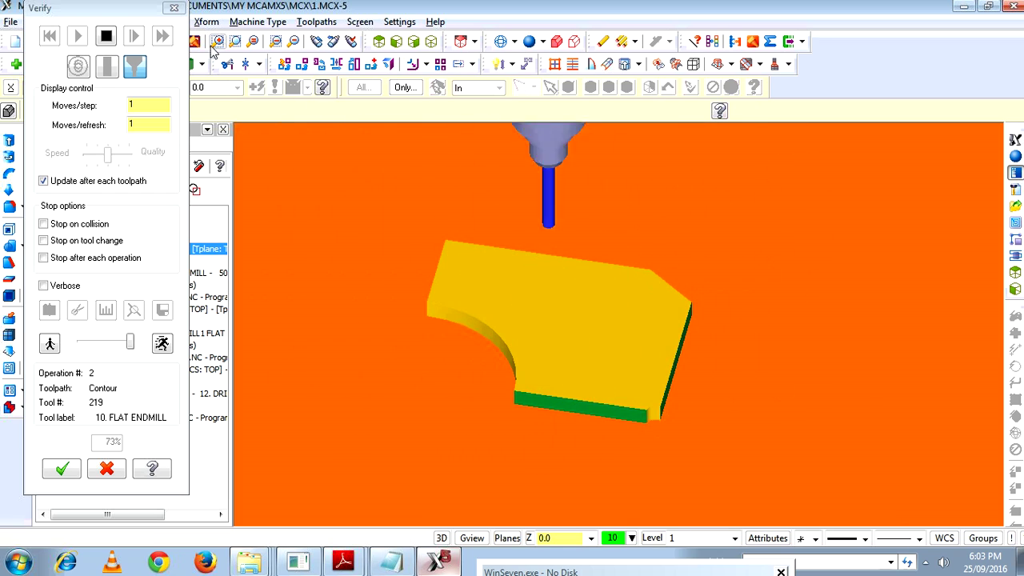
pyautogui.click(174, 9)
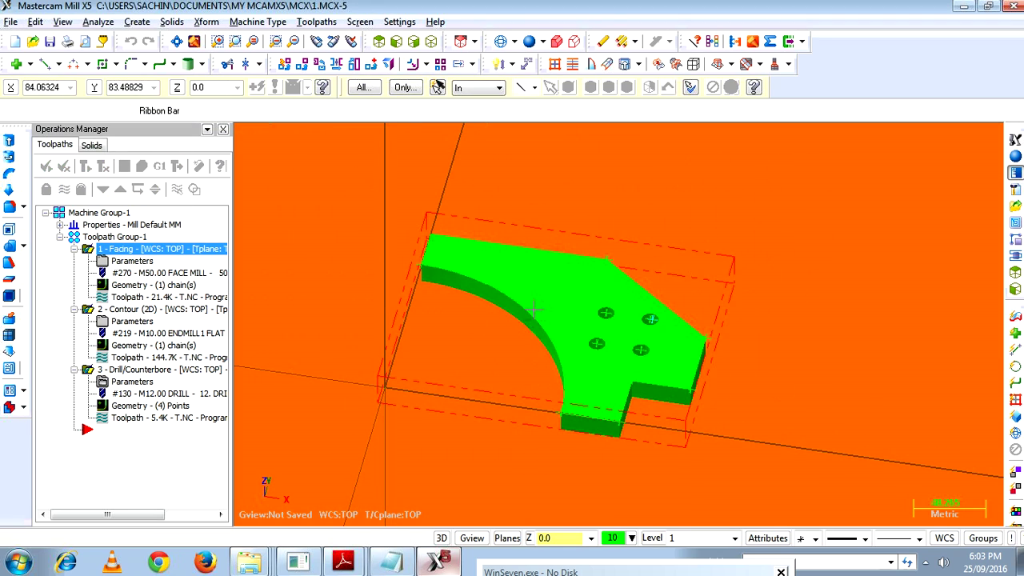
# - Change the graphics background colour in System Configuration to a light yellow shade
pyautogui.click(398, 21)
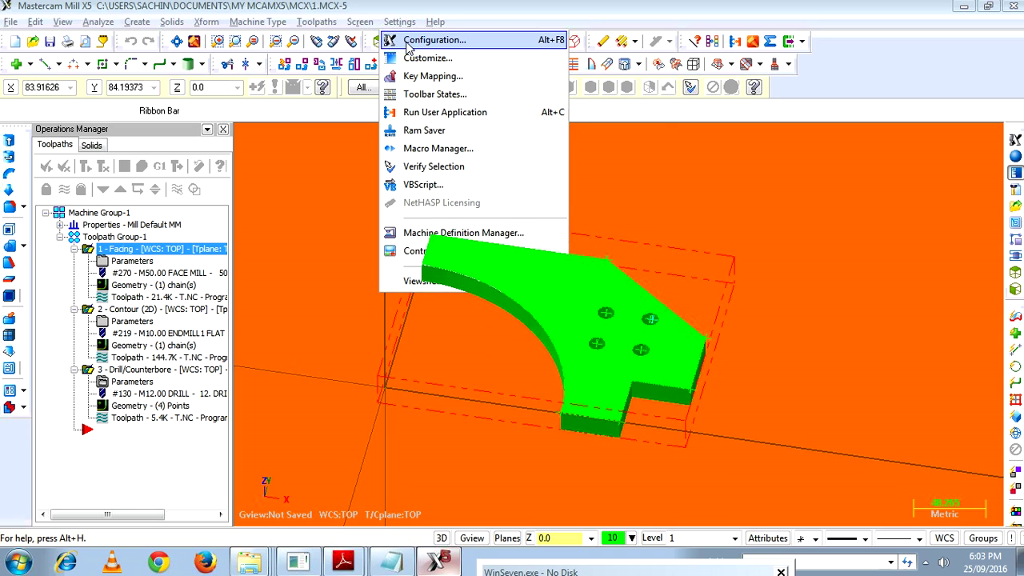
pyautogui.click(408, 44)
pyautogui.click(238, 308)
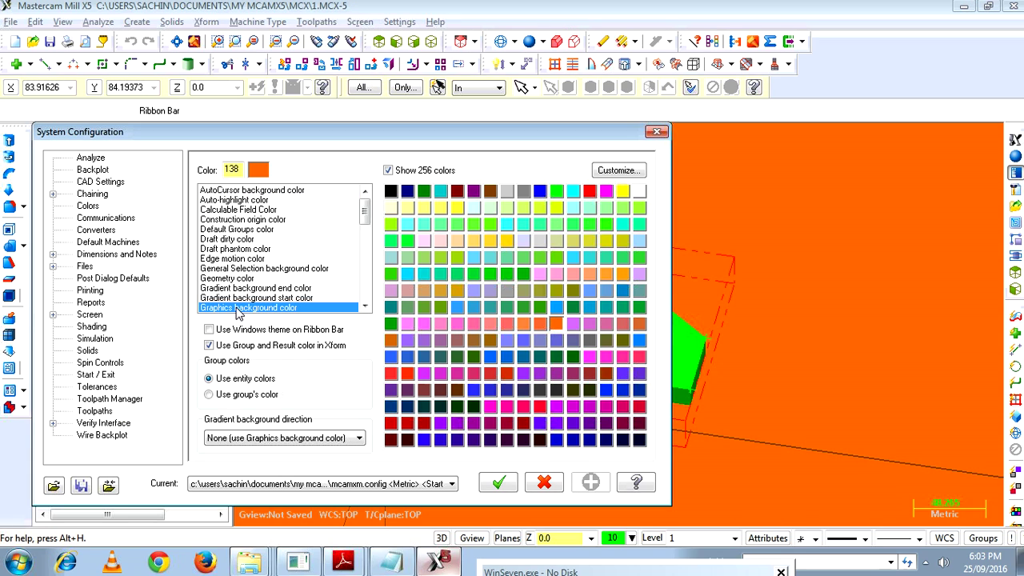
pyautogui.click(405, 209)
pyautogui.click(397, 208)
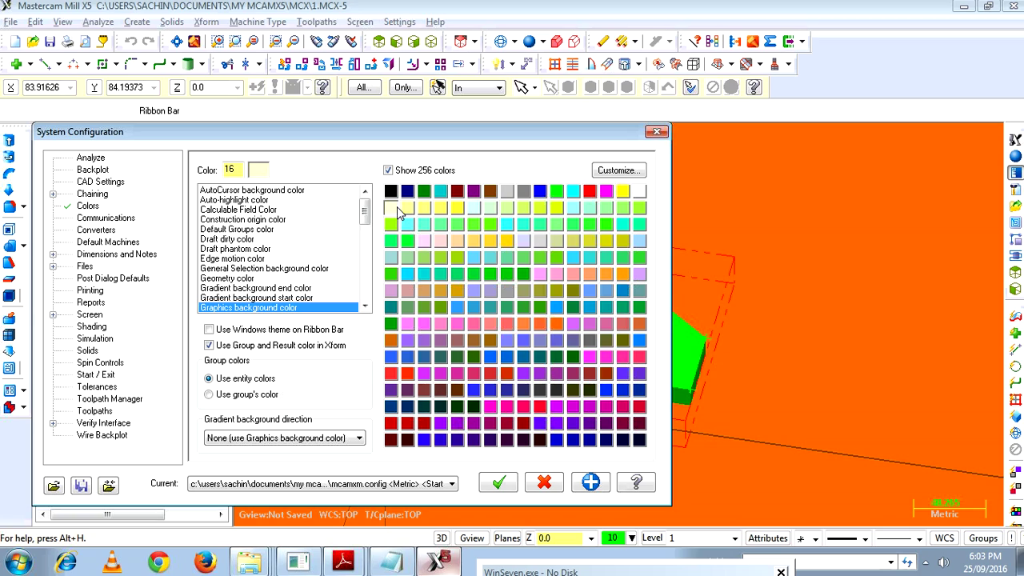
pyautogui.click(408, 209)
pyautogui.click(427, 208)
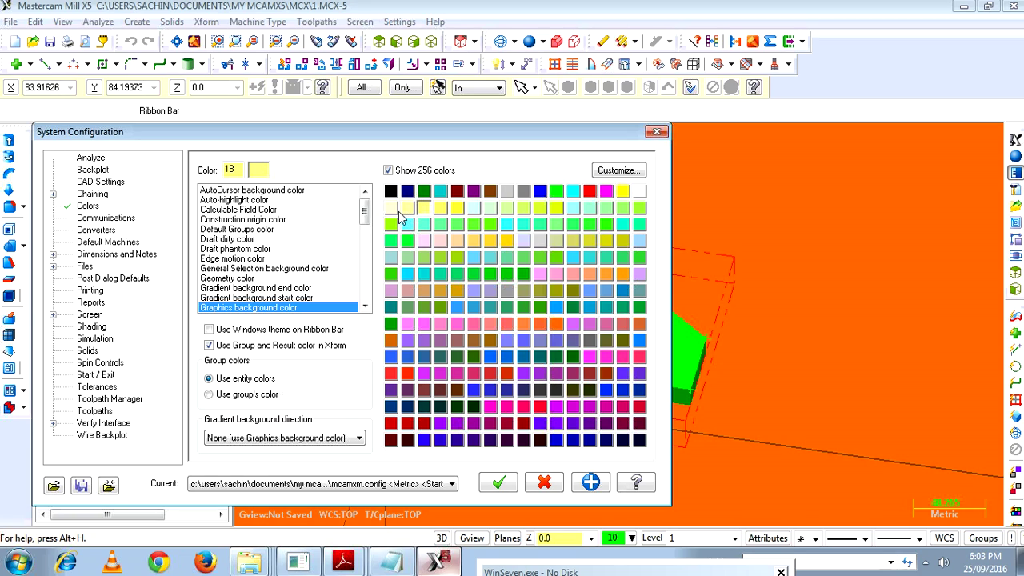
pyautogui.click(405, 209)
# - Review the gradient start and selection background colours, then save the settings to the configuration file
pyautogui.click(296, 299)
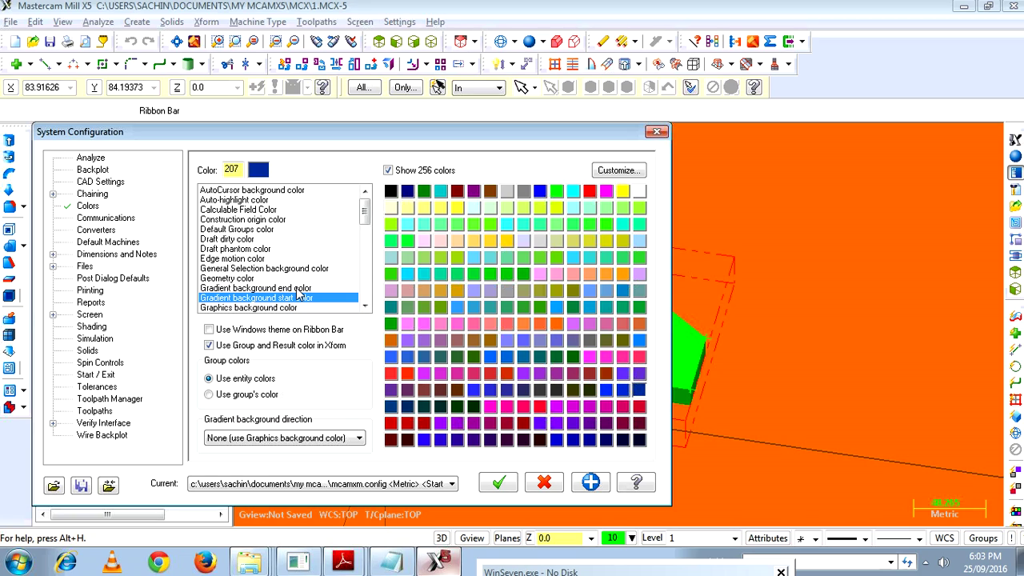
pyautogui.click(298, 271)
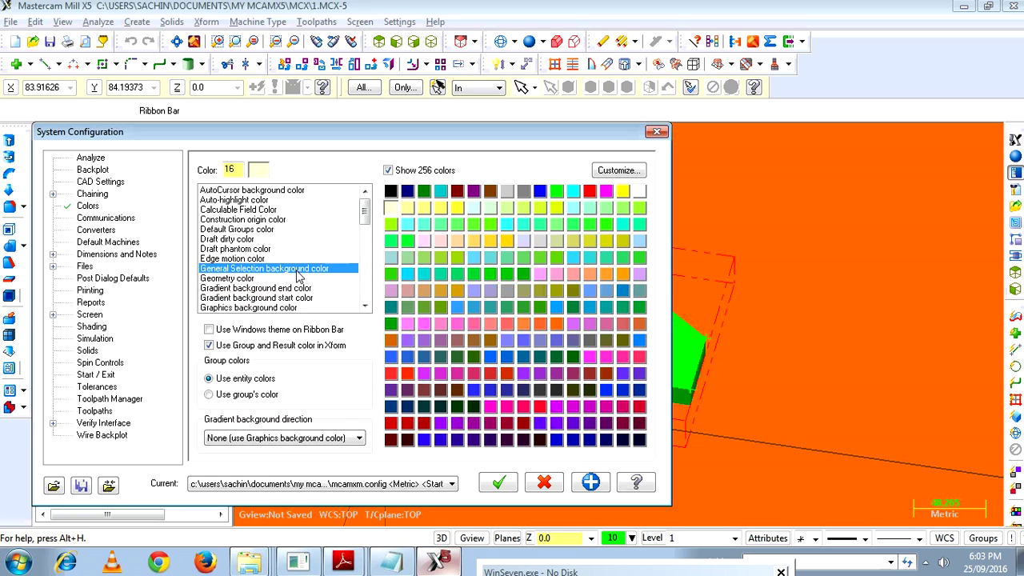
pyautogui.moveTo(369, 209); pyautogui.dragTo(364, 284)
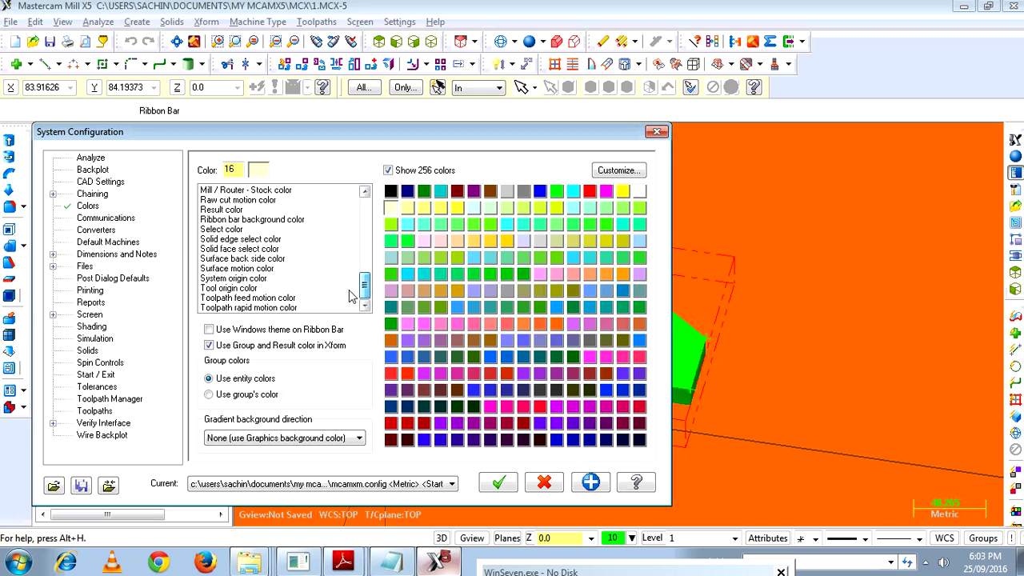
pyautogui.moveTo(350, 296)
pyautogui.mouseDown()
pyautogui.moveTo(350, 240)
pyautogui.moveTo(350, 296)
pyautogui.mouseUp()
pyautogui.click(497, 483)
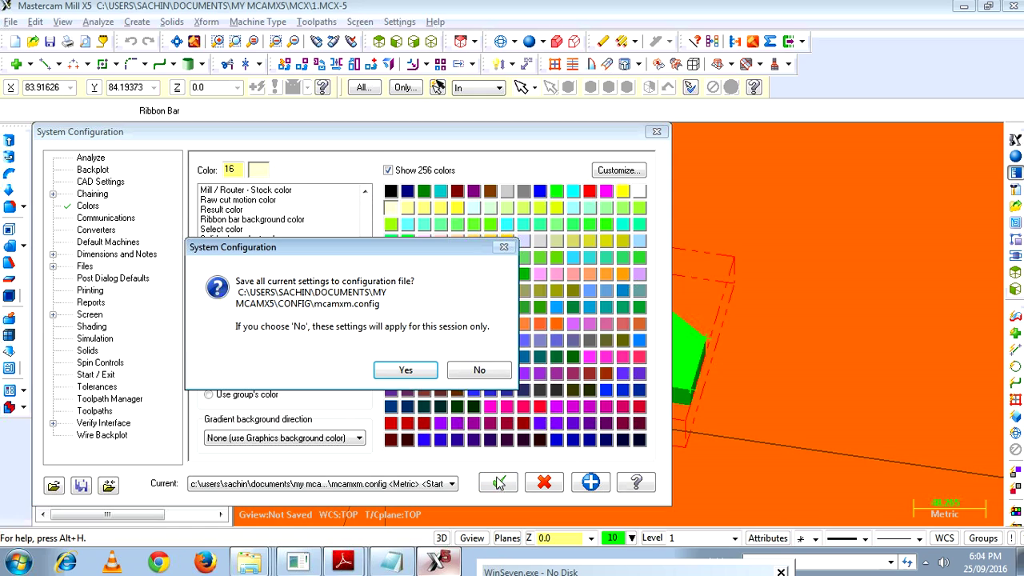
pyautogui.click(409, 369)
pyautogui.scroll(1, 412, 369)
pyautogui.scroll(1, 412, 369)
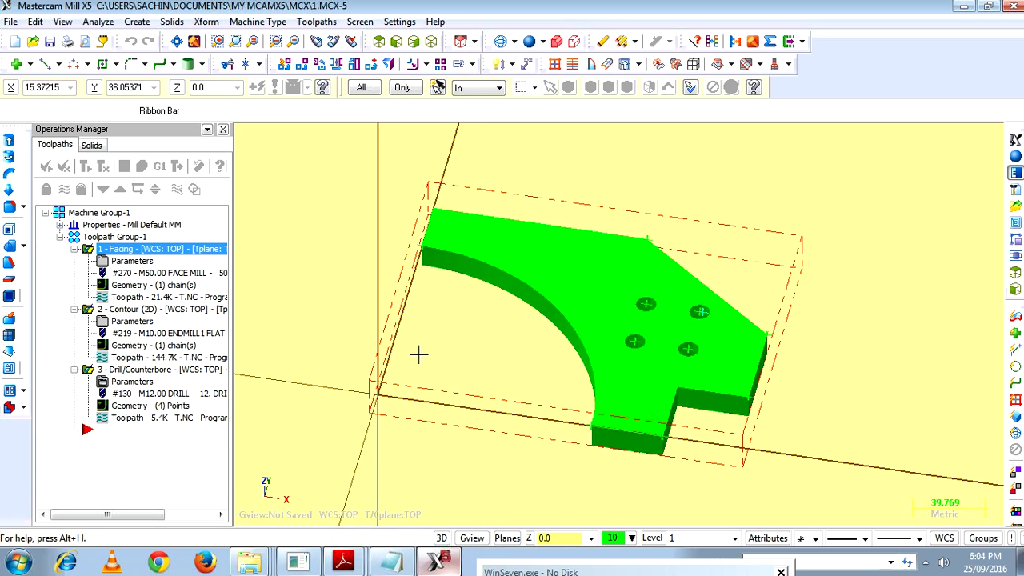
# - Bring the INSTRUCTIONS notes in Notepad forward and scroll to the closing lines
pyautogui.click(392, 562)
pyautogui.scroll(-5, 378, 432)
pyautogui.scroll(-2, 372, 419)
pyautogui.scroll(-2, 372, 418)
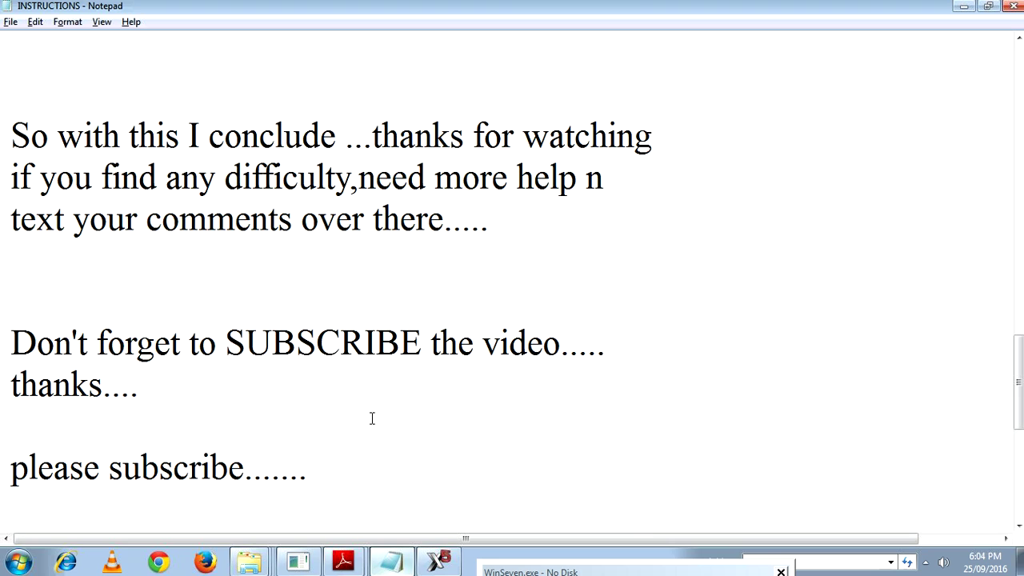
pyautogui.scroll(-1, 363, 386)
pyautogui.scroll(1, 362, 385)
# - Highlight the closing thank-you and subscribe lines in the notes
pyautogui.moveTo(13, 136); pyautogui.dragTo(338, 152)
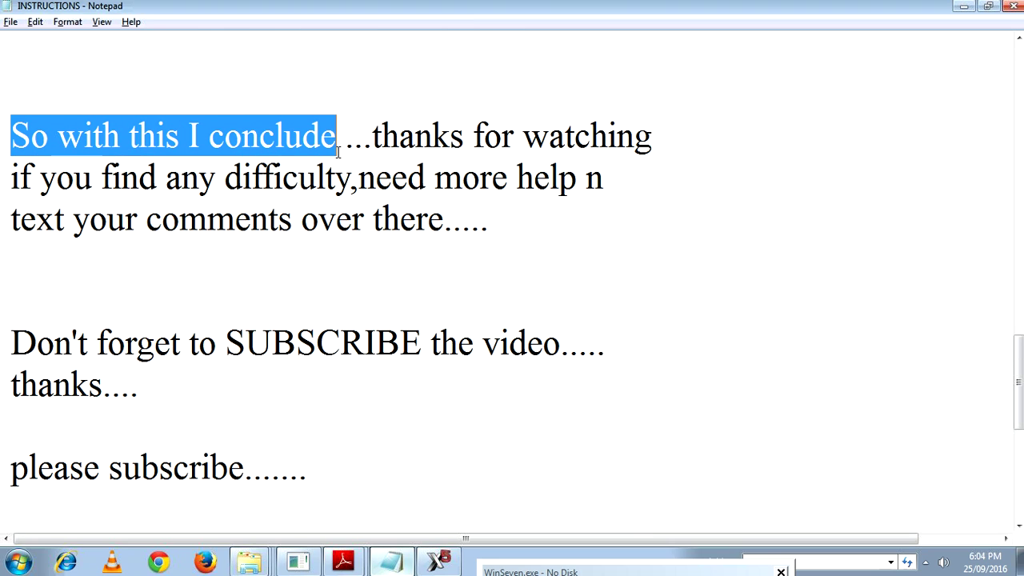
pyautogui.click(531, 280)
pyautogui.scroll(-1, 528, 277)
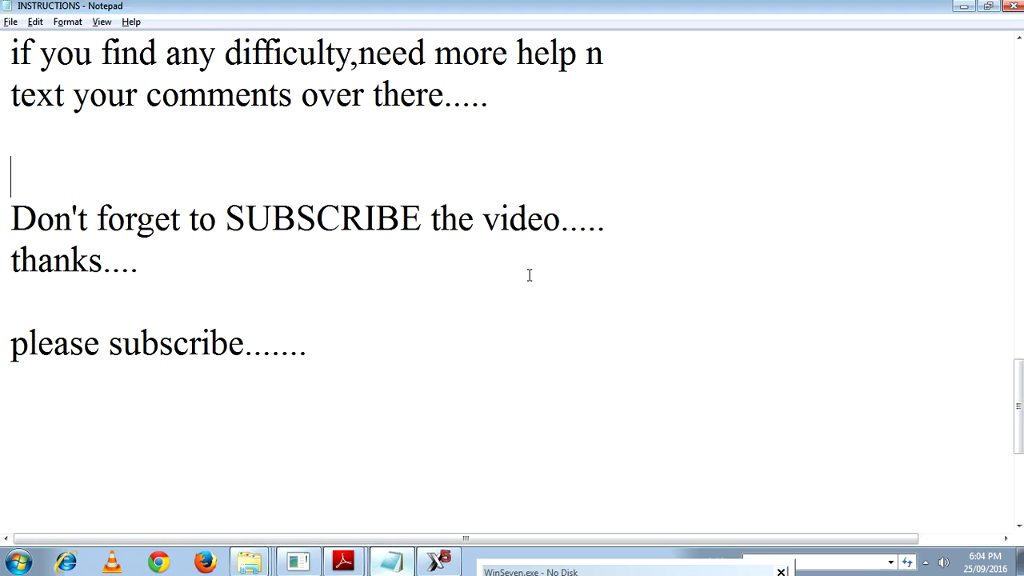
pyautogui.moveTo(13, 215); pyautogui.dragTo(316, 357)
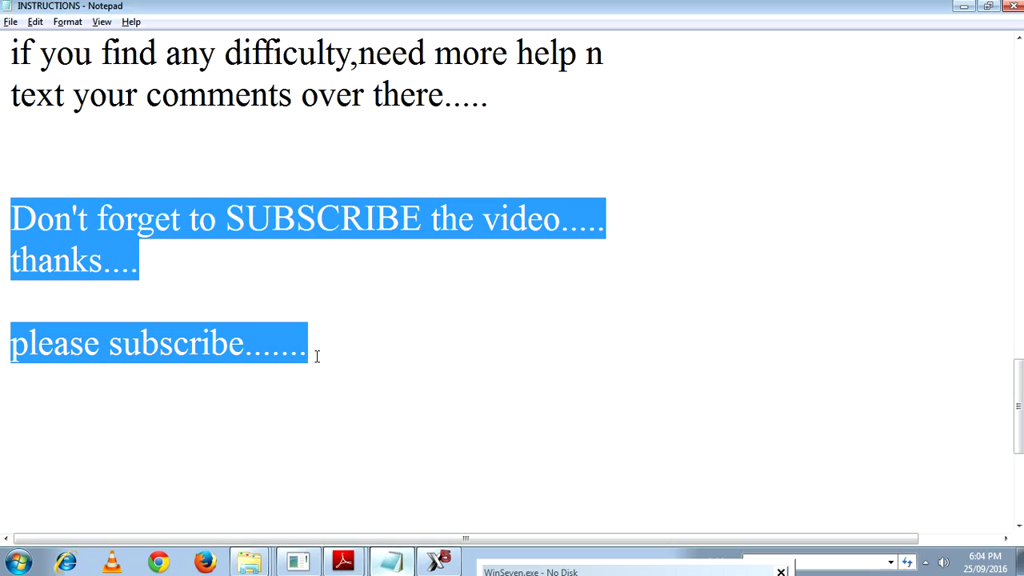